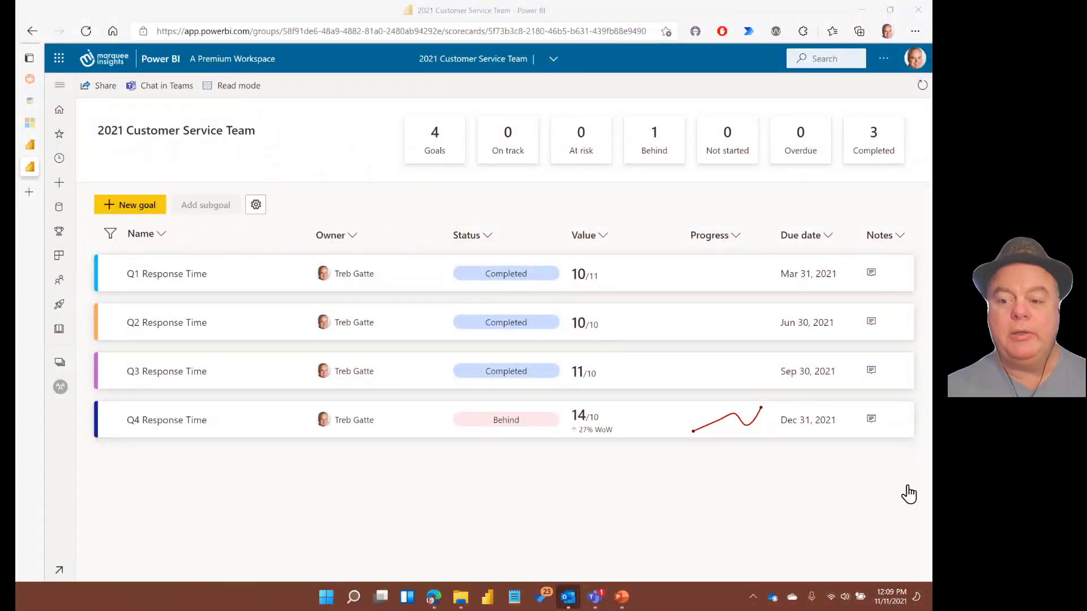
- Put the 2021 Customer Service Team scorecard into Read mode
{"action": "left_click", "coordinate": [234, 100]}
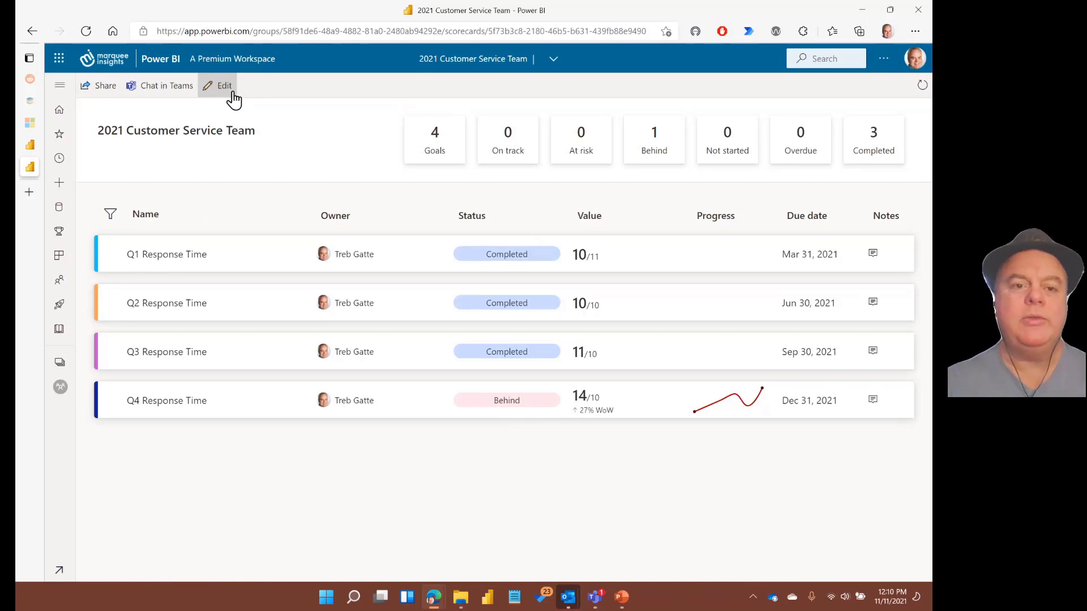
- Back in edit mode, hide the Owner column from the Name column settings
{"action": "left_click", "coordinate": [231, 97]}
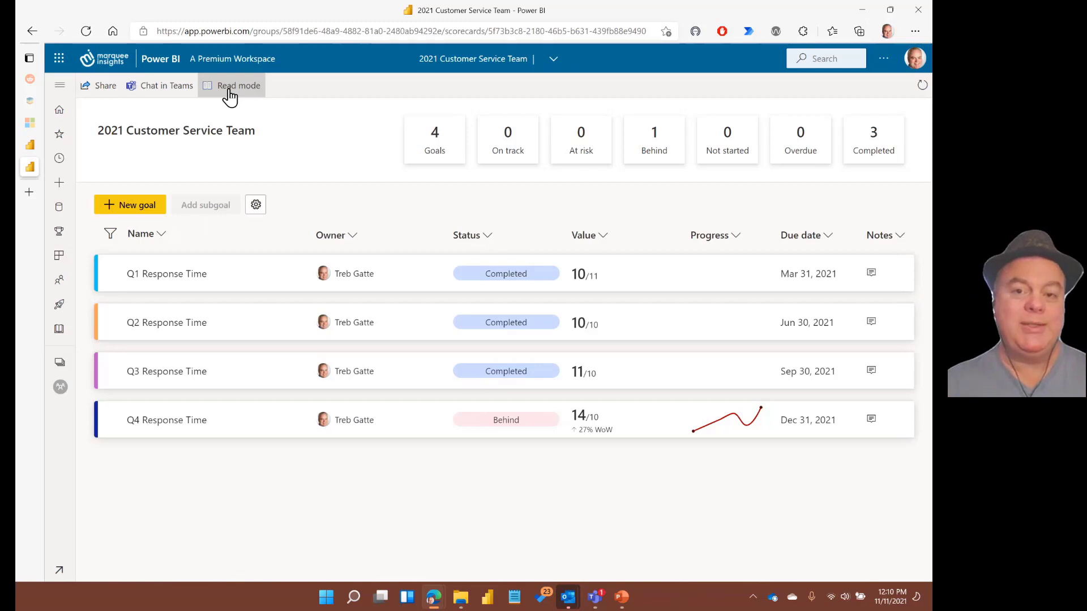
{"action": "left_click", "coordinate": [162, 235]}
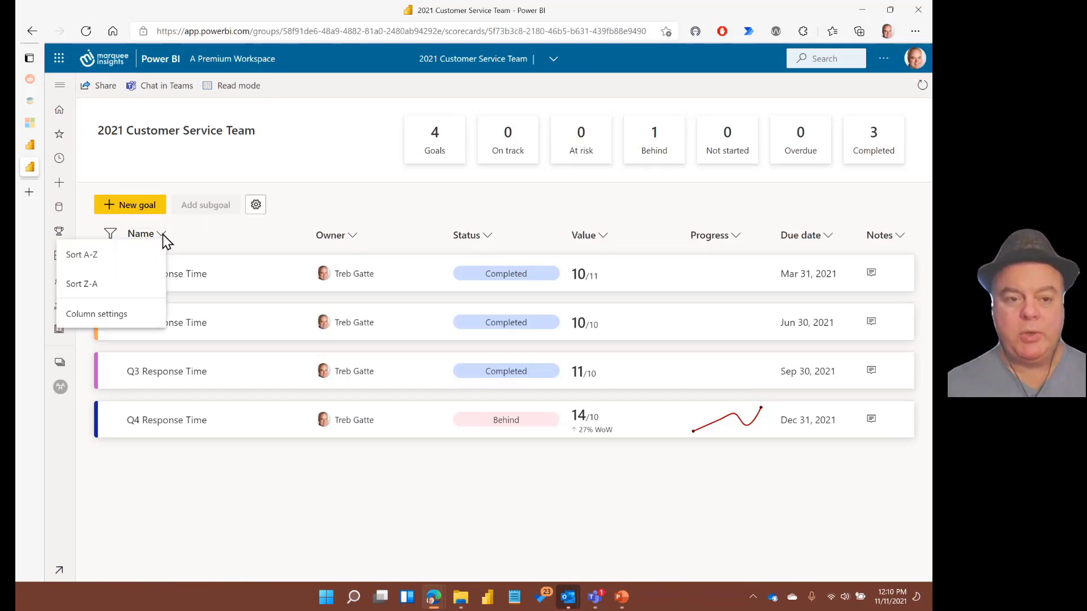
{"action": "mouse_move", "coordinate": [102, 315]}
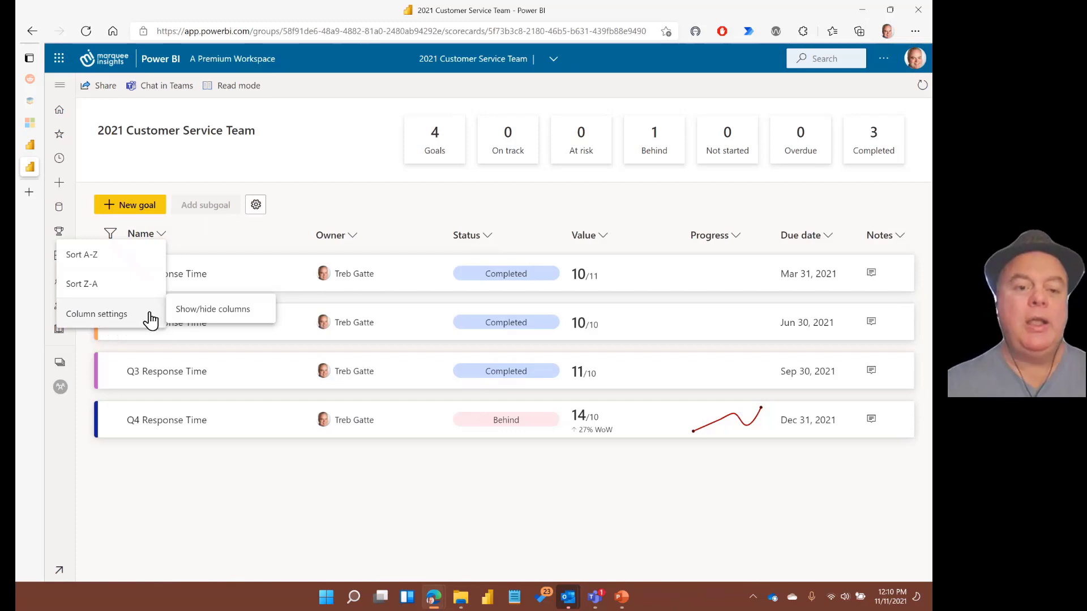
{"action": "left_click", "coordinate": [197, 310]}
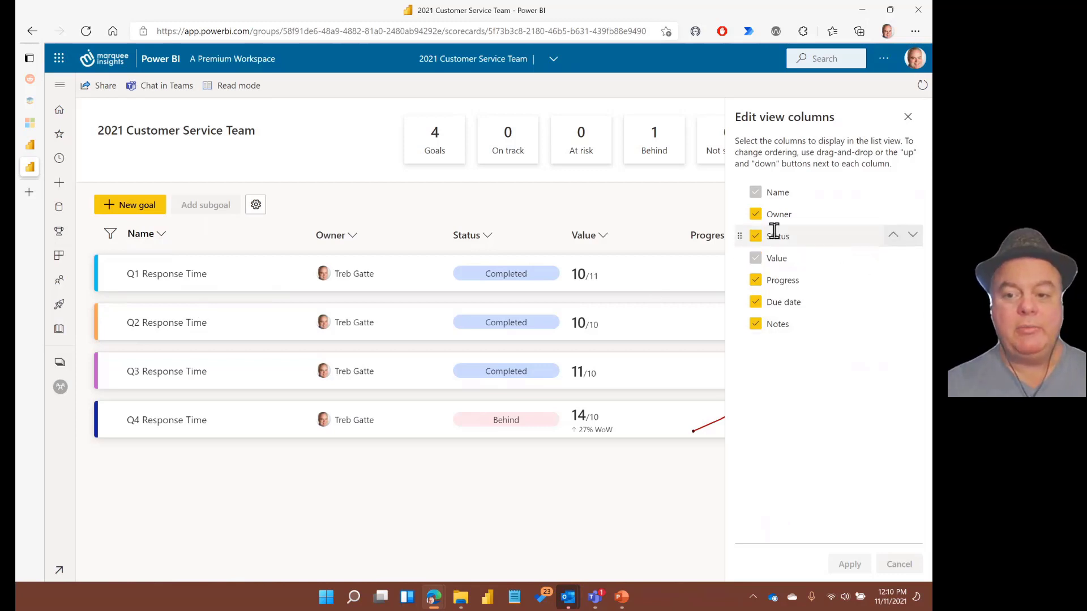
{"action": "left_click", "coordinate": [757, 218]}
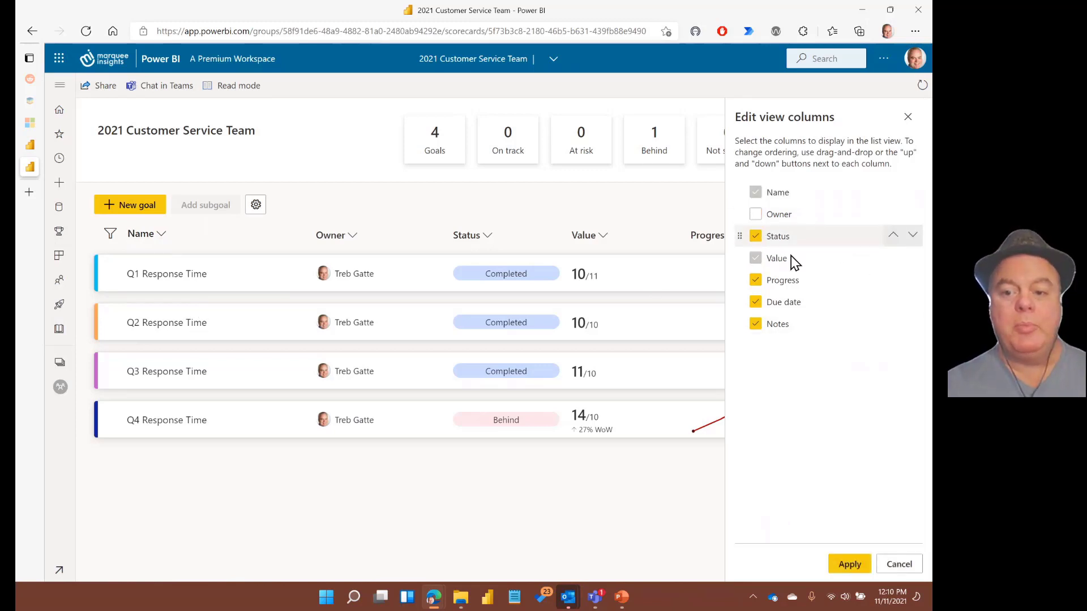
- Move the Notes column up so it follows Status
{"action": "right_click", "coordinate": [742, 252]}
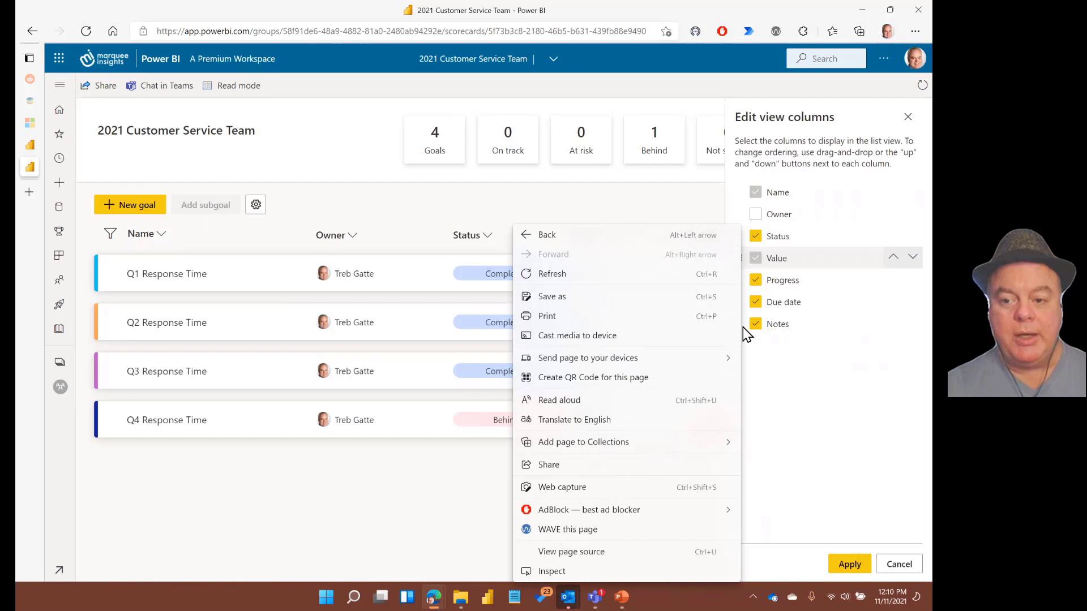
{"action": "left_click", "coordinate": [754, 361]}
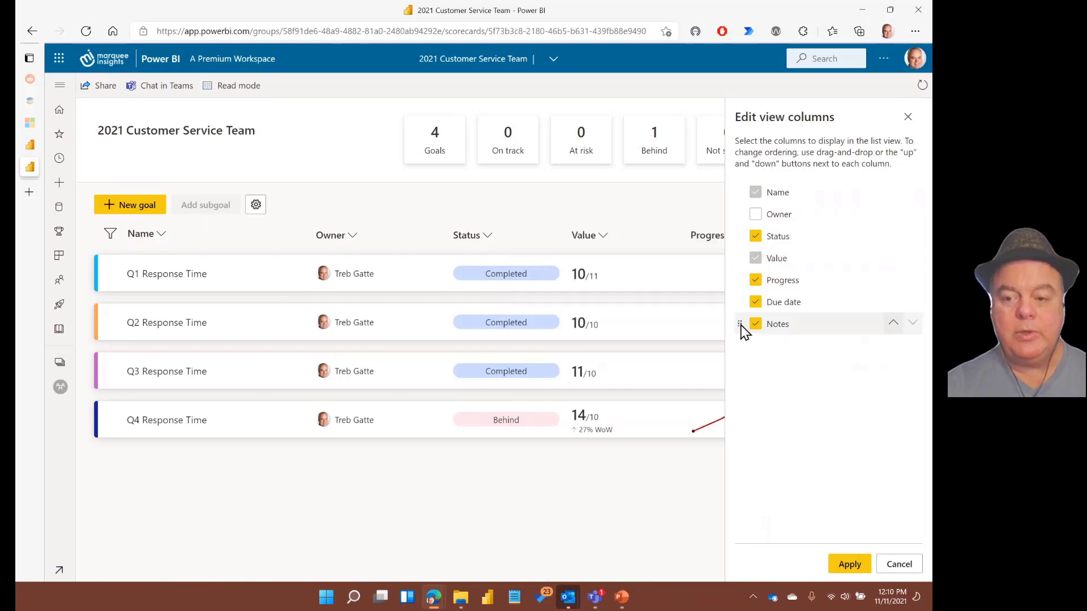
{"action": "left_click_drag", "start_coordinate": [741, 327], "coordinate": [741, 258]}
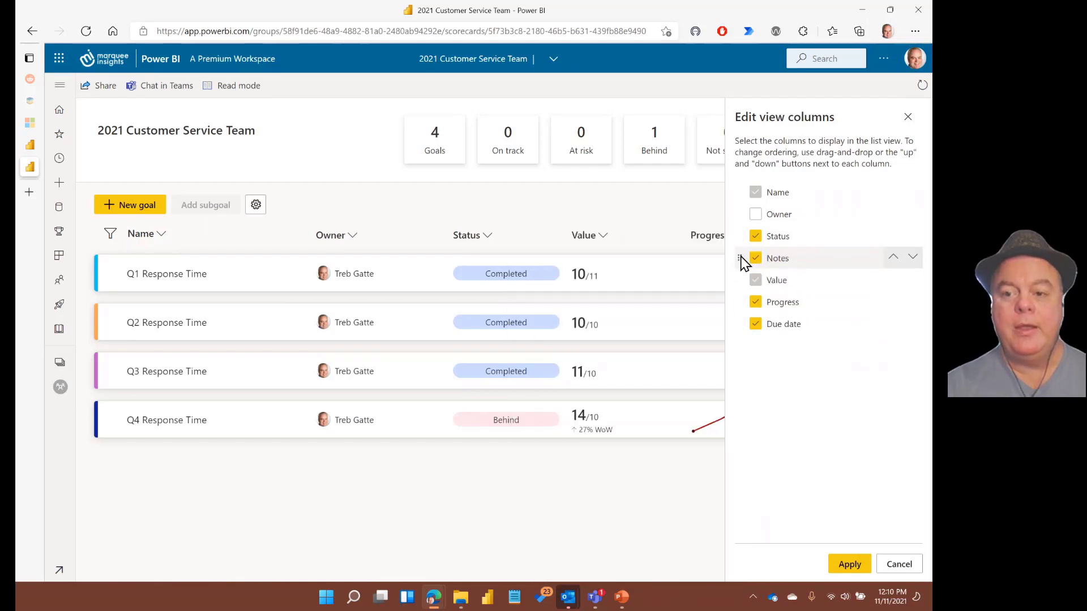
- Apply the layout: Name, Status, Notes, Value, Progress and Due date, without Owner
{"action": "left_click", "coordinate": [846, 565]}
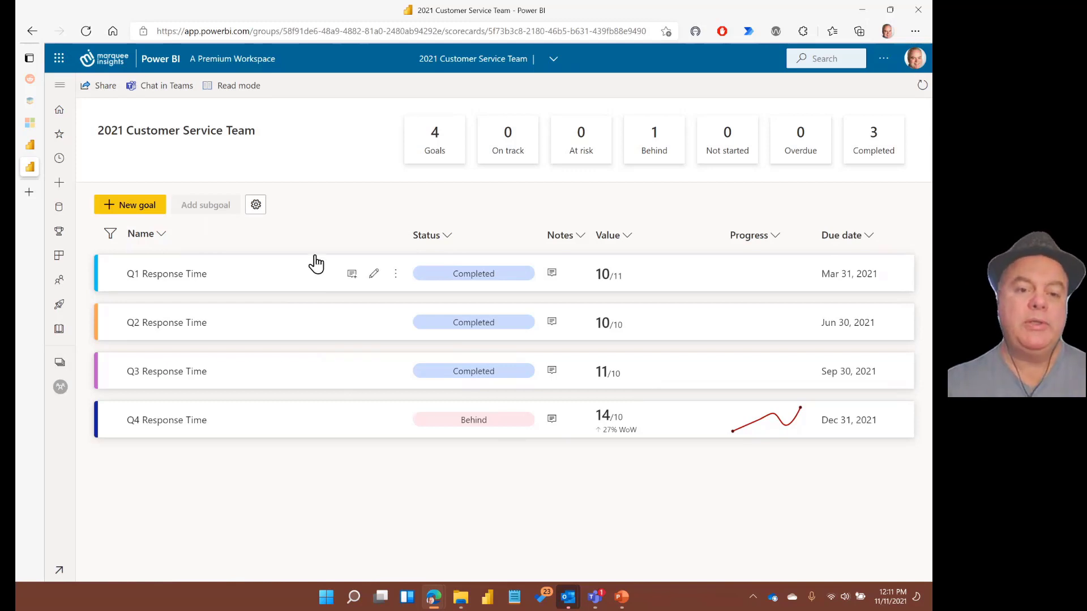
- Open the scorecard's Permissions settings and edit the default View all role
{"action": "left_click", "coordinate": [256, 204]}
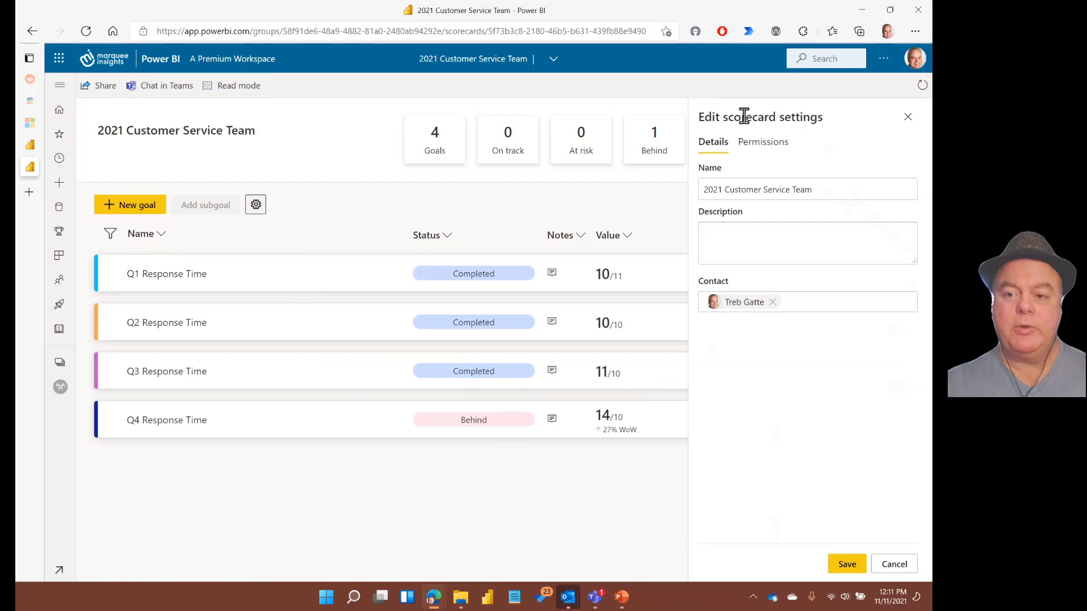
{"action": "left_click", "coordinate": [759, 146]}
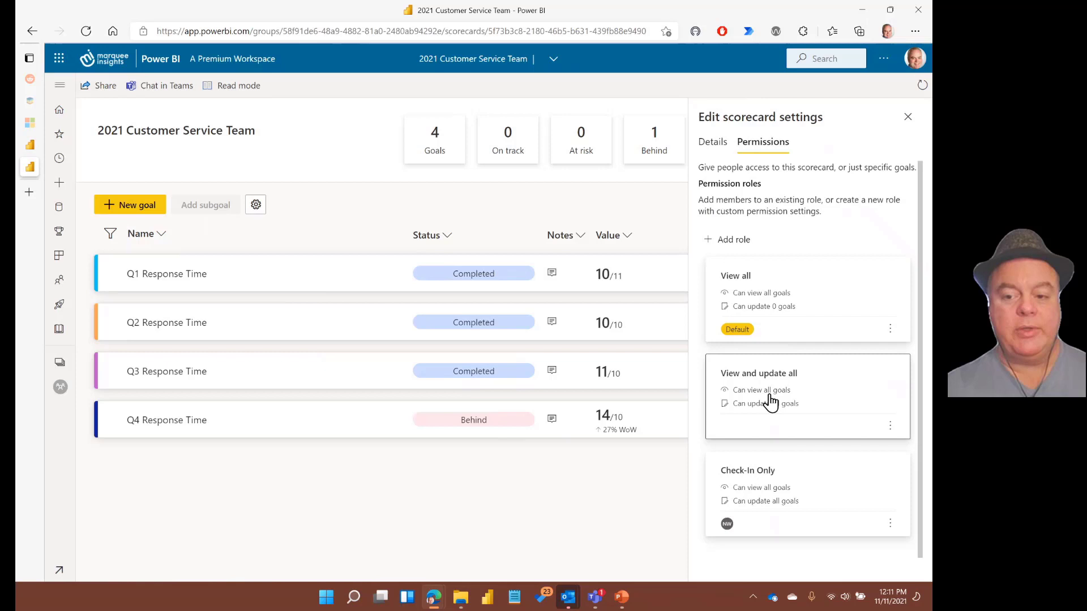
{"action": "left_click", "coordinate": [891, 332]}
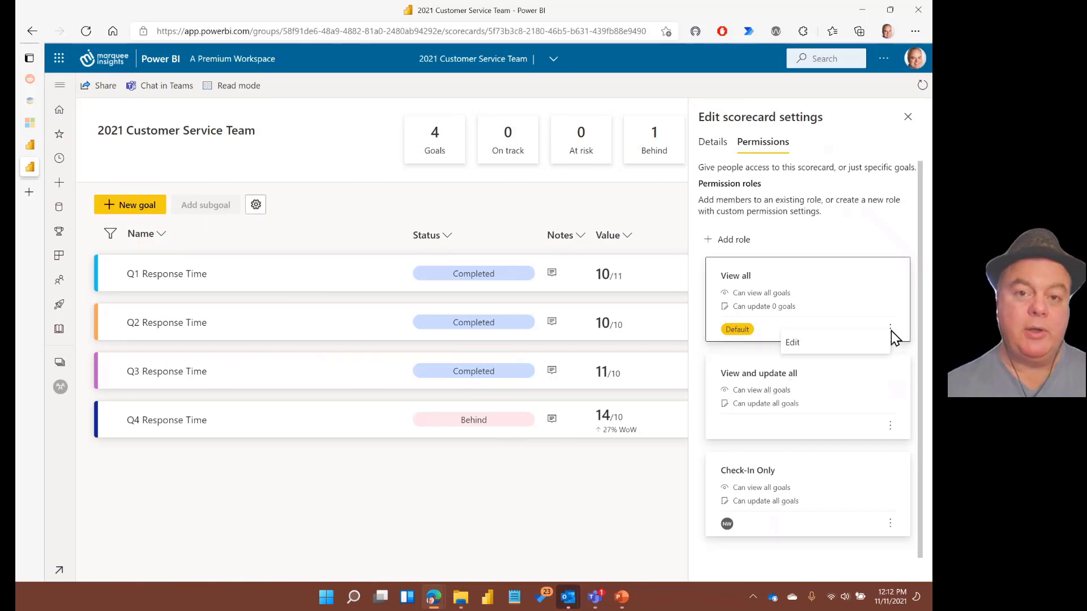
{"action": "left_click", "coordinate": [791, 346]}
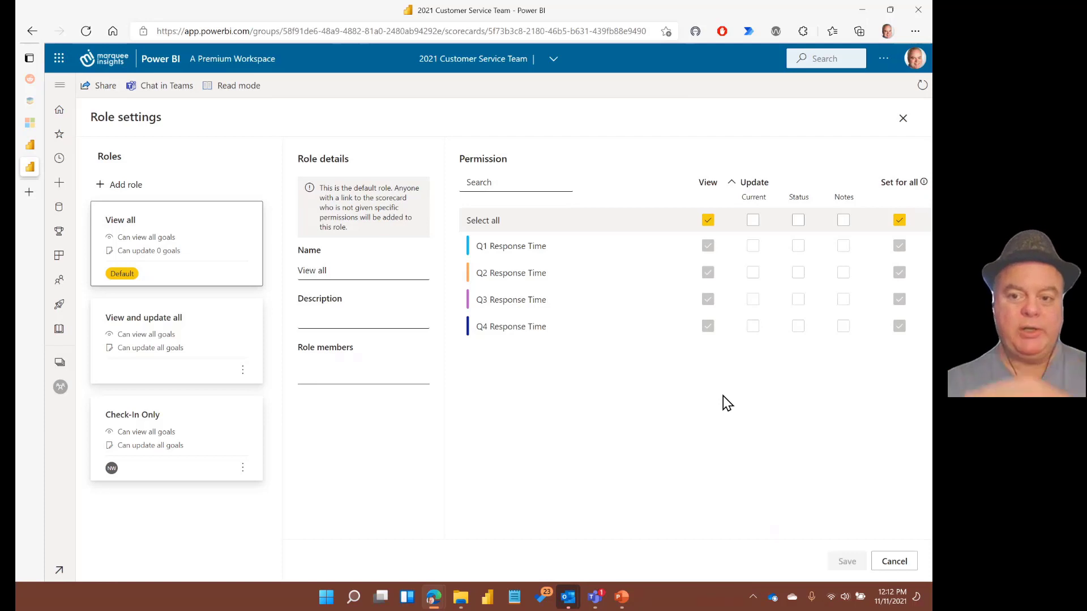
{"action": "left_click", "coordinate": [708, 223]}
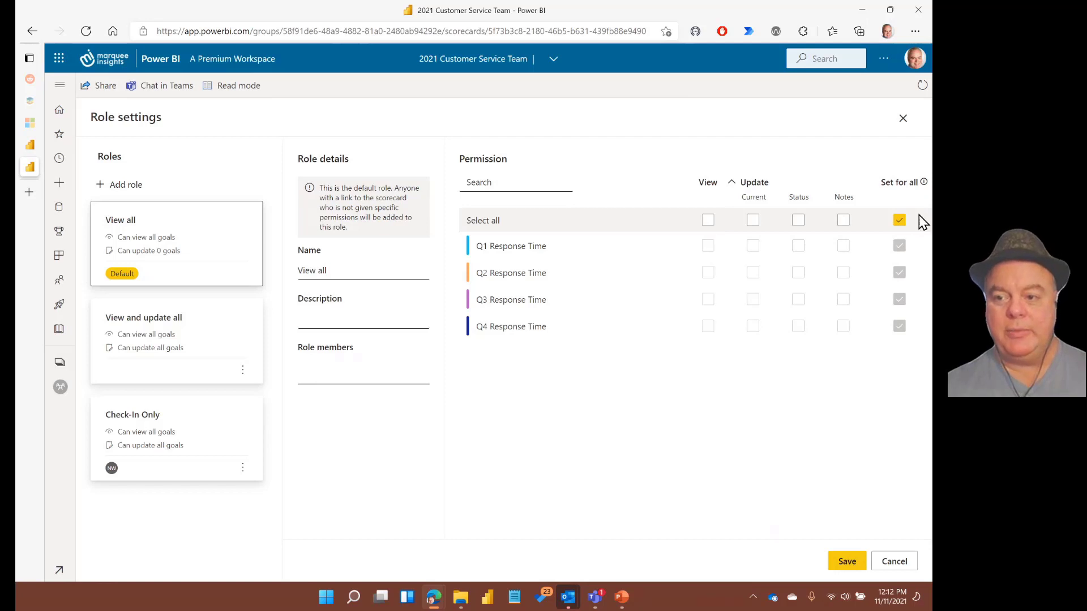
{"action": "left_click", "coordinate": [899, 220]}
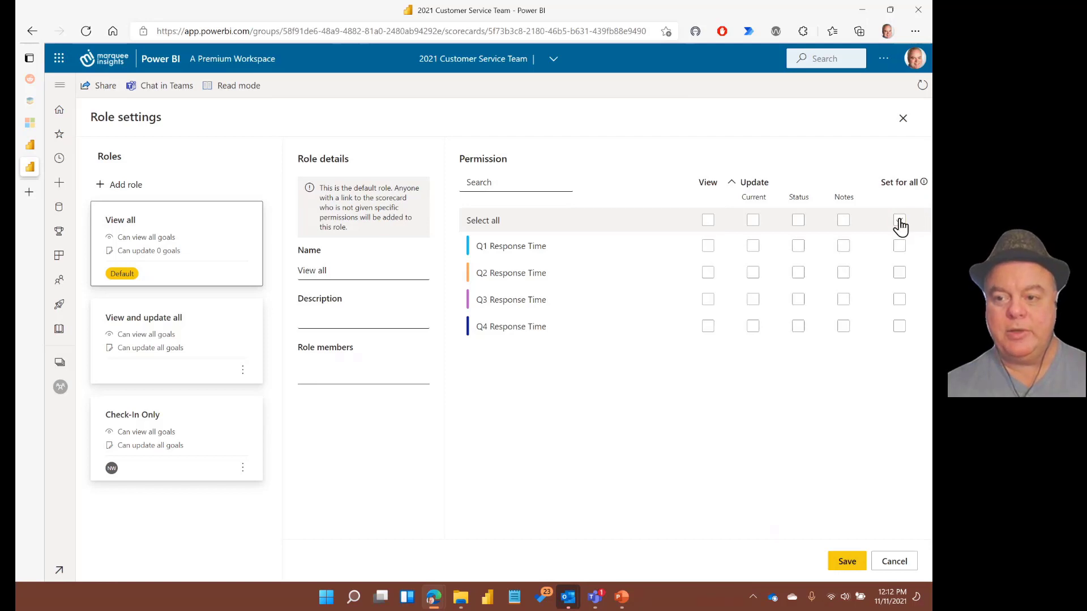
{"action": "left_click", "coordinate": [709, 246]}
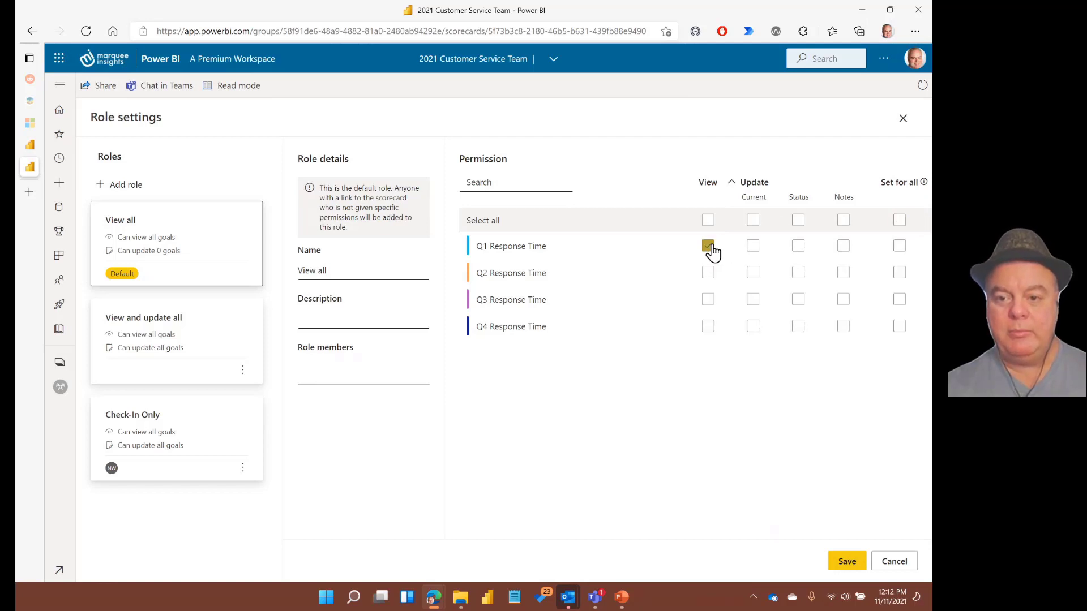
{"action": "left_click", "coordinate": [709, 300]}
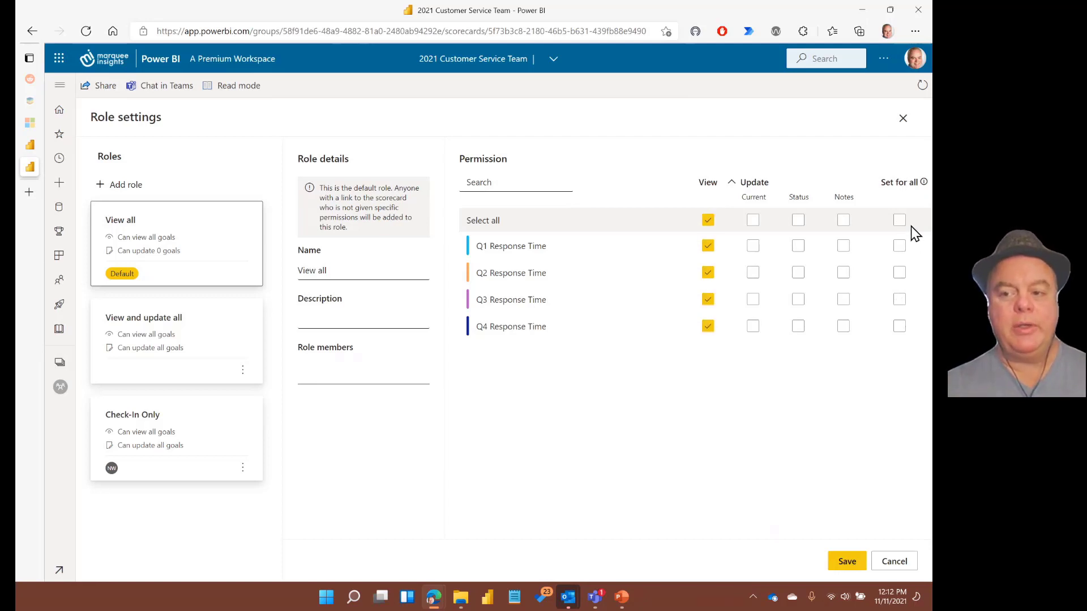
{"action": "left_click", "coordinate": [900, 221]}
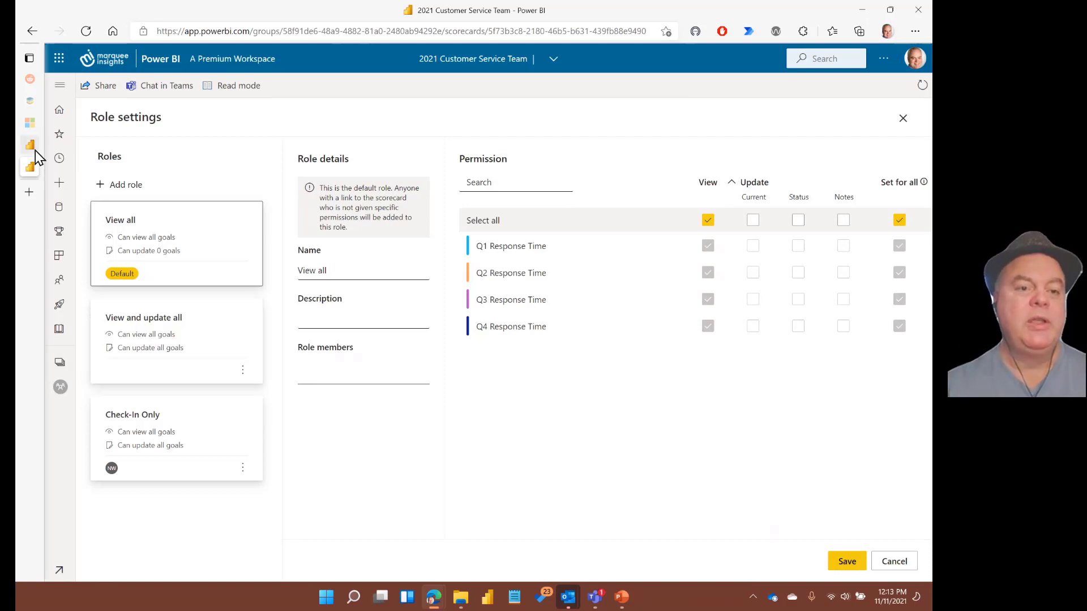
- Add a scorecard visual stretched across the report page and choose to connect an existing scorecard
{"action": "mouse_move", "coordinate": [35, 151]}
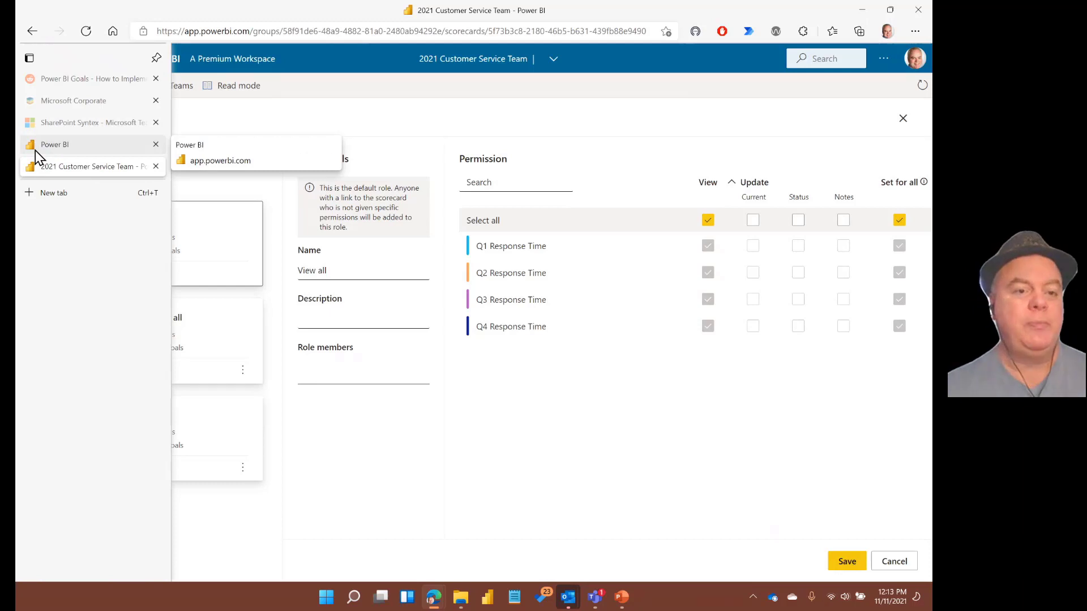
{"action": "left_click", "coordinate": [35, 150]}
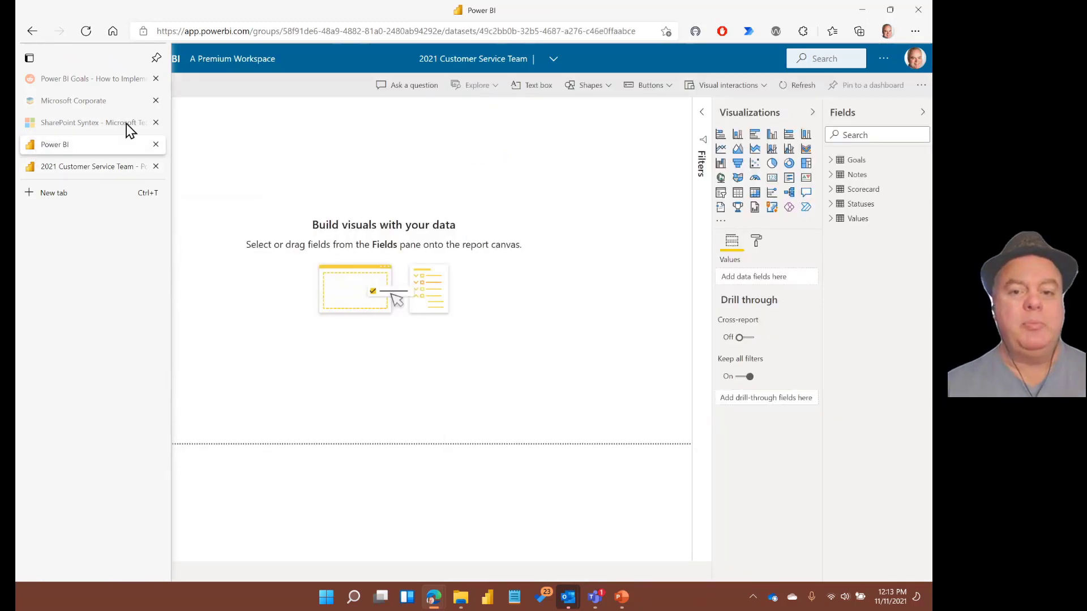
{"action": "left_click", "coordinate": [738, 207]}
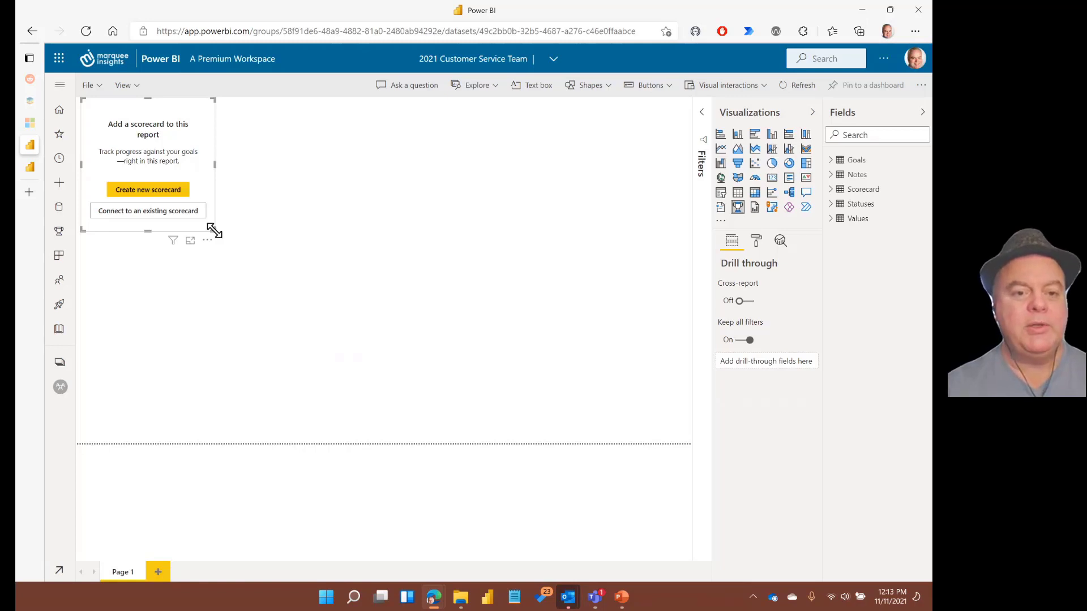
{"action": "left_click_drag", "start_coordinate": [213, 230], "coordinate": [685, 441]}
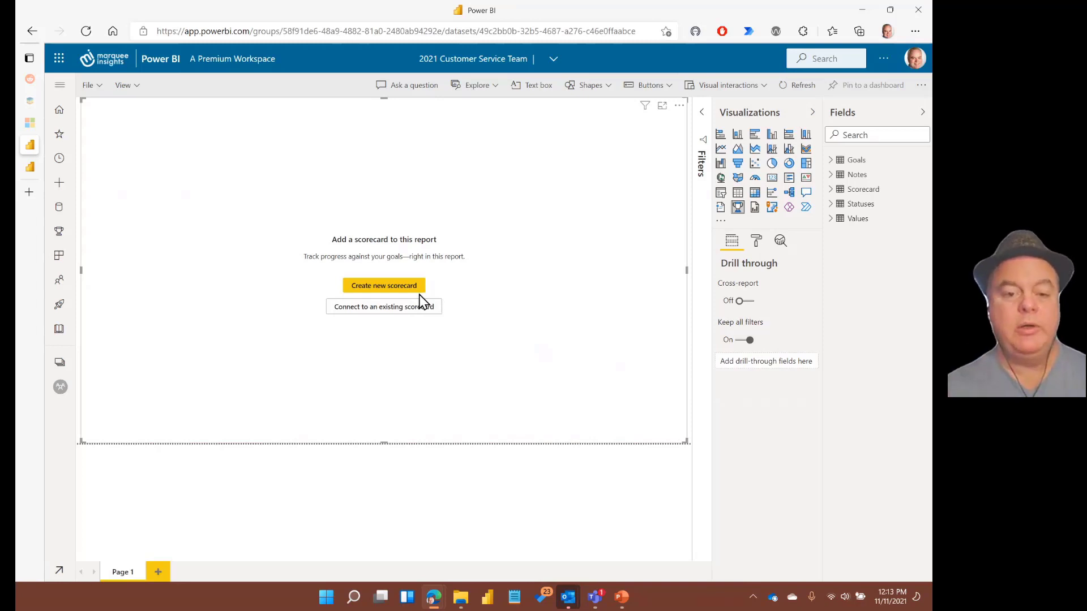
{"action": "left_click", "coordinate": [376, 317]}
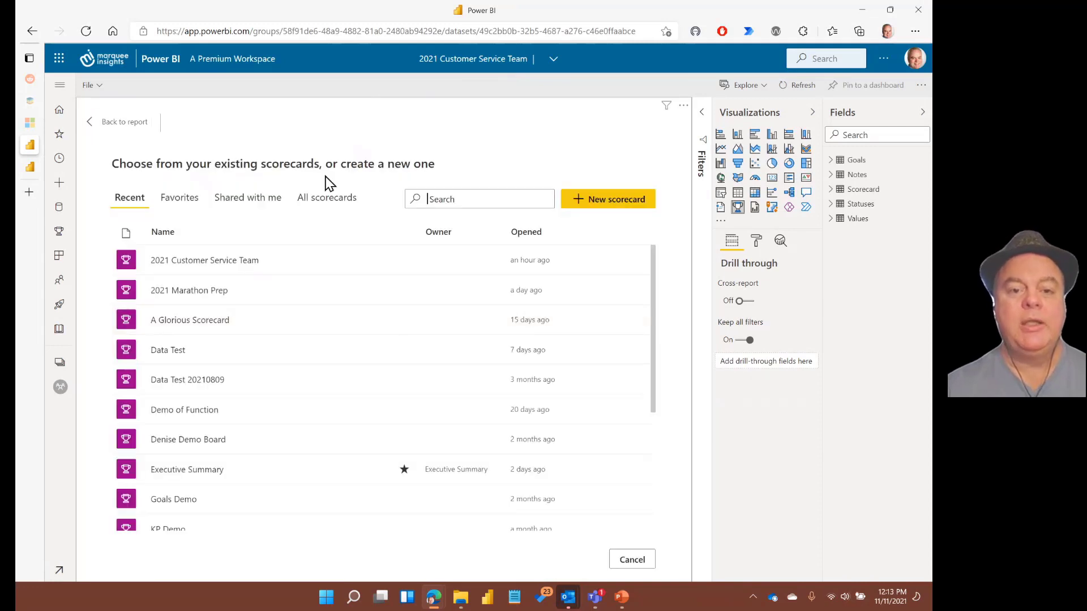
- Connect the visual to 2021 Customer Service Team, collapse Fields, and return to the report
{"action": "left_click", "coordinate": [196, 261]}
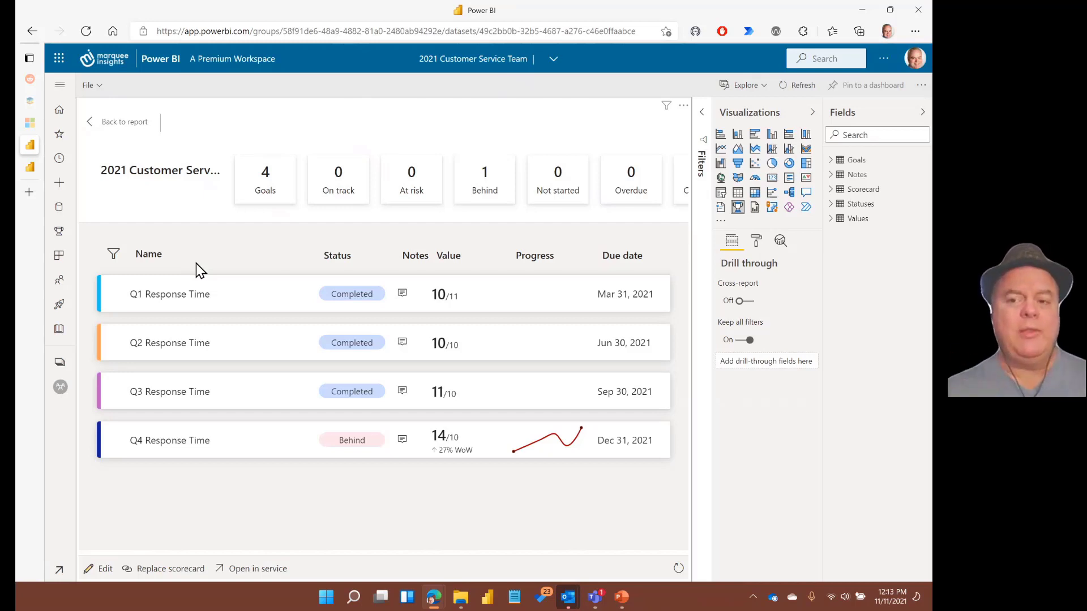
{"action": "left_click", "coordinate": [920, 115]}
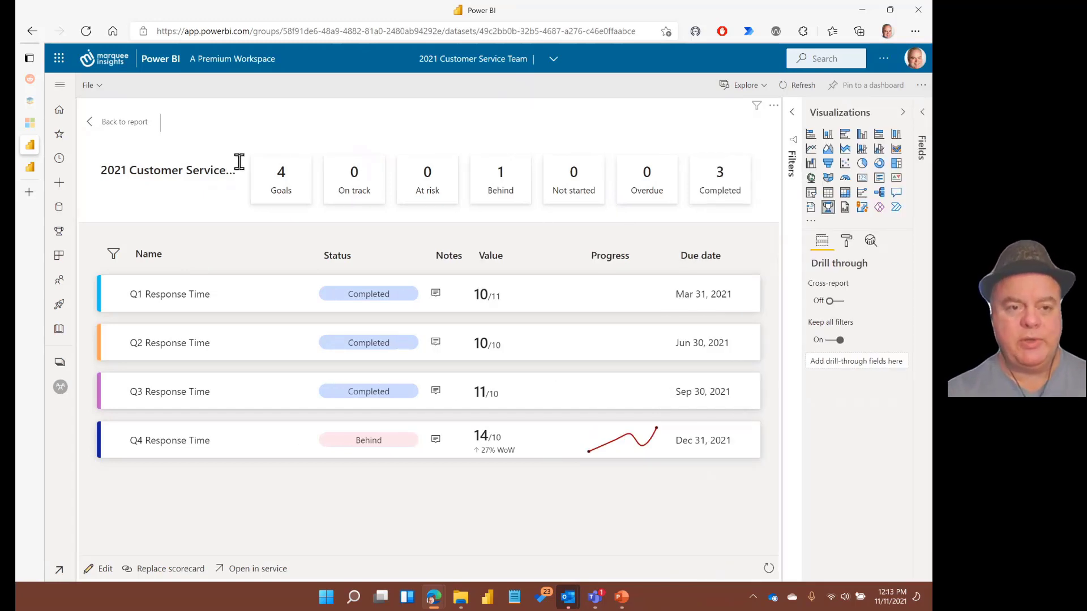
{"action": "left_click", "coordinate": [114, 129]}
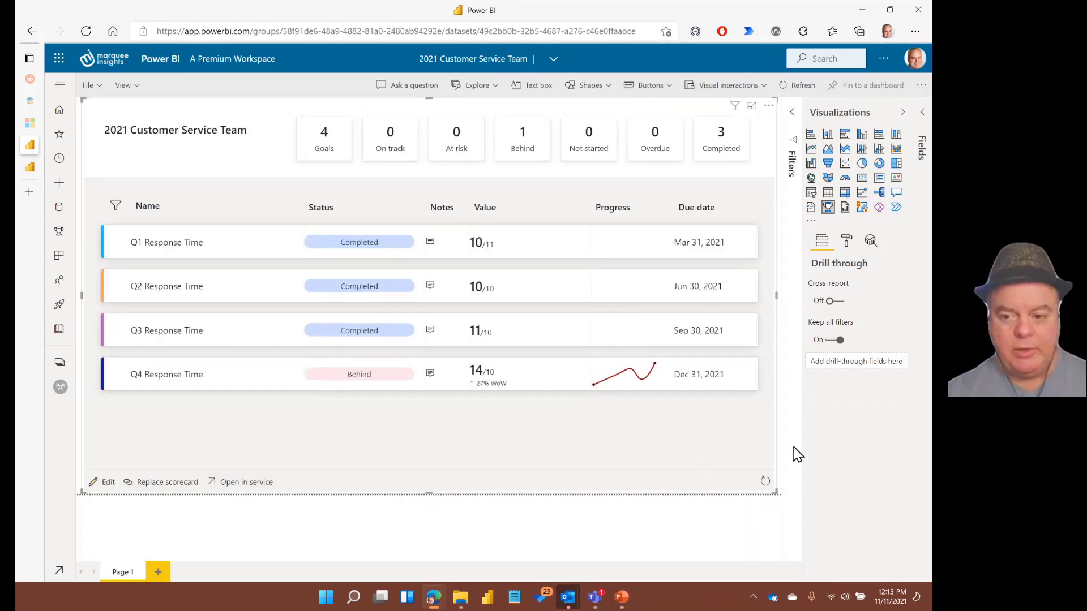
- Enter edit mode in the visual and move the Status column one place right
{"action": "left_click", "coordinate": [106, 487]}
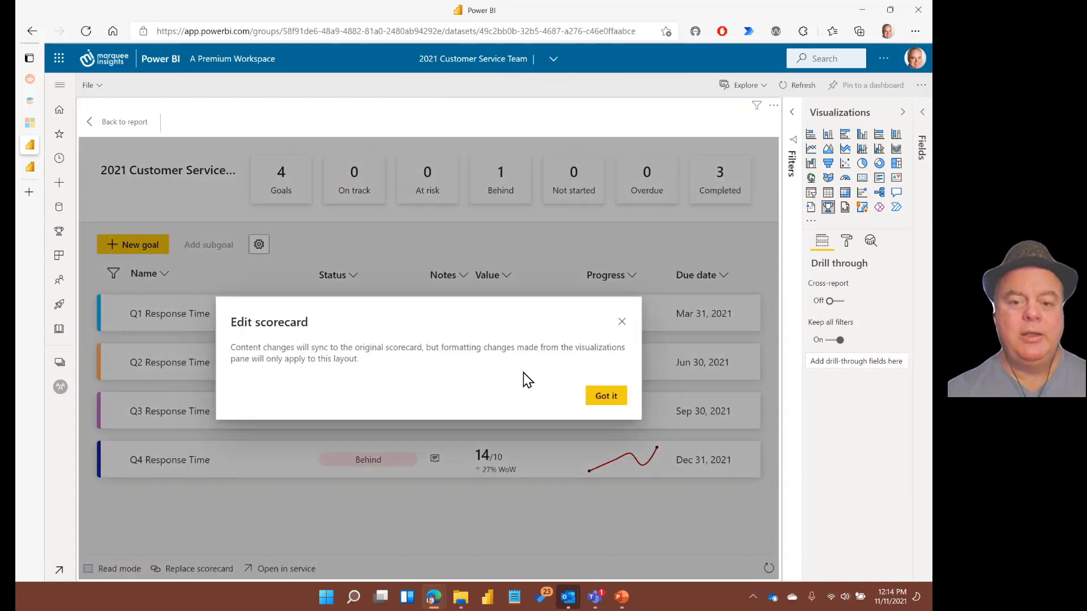
{"action": "left_click", "coordinate": [601, 399]}
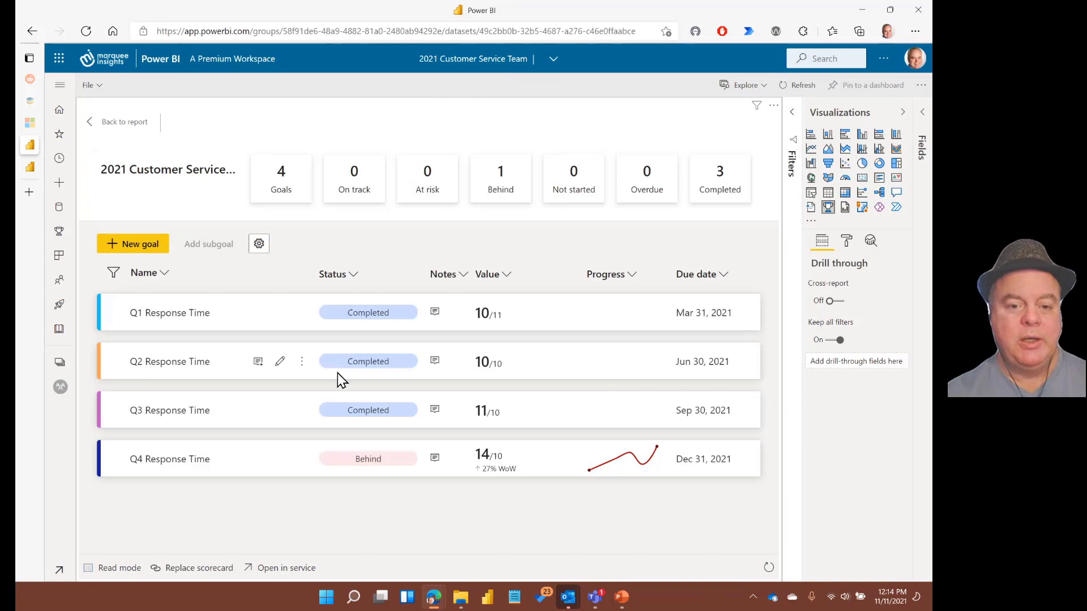
{"action": "left_click", "coordinate": [354, 275]}
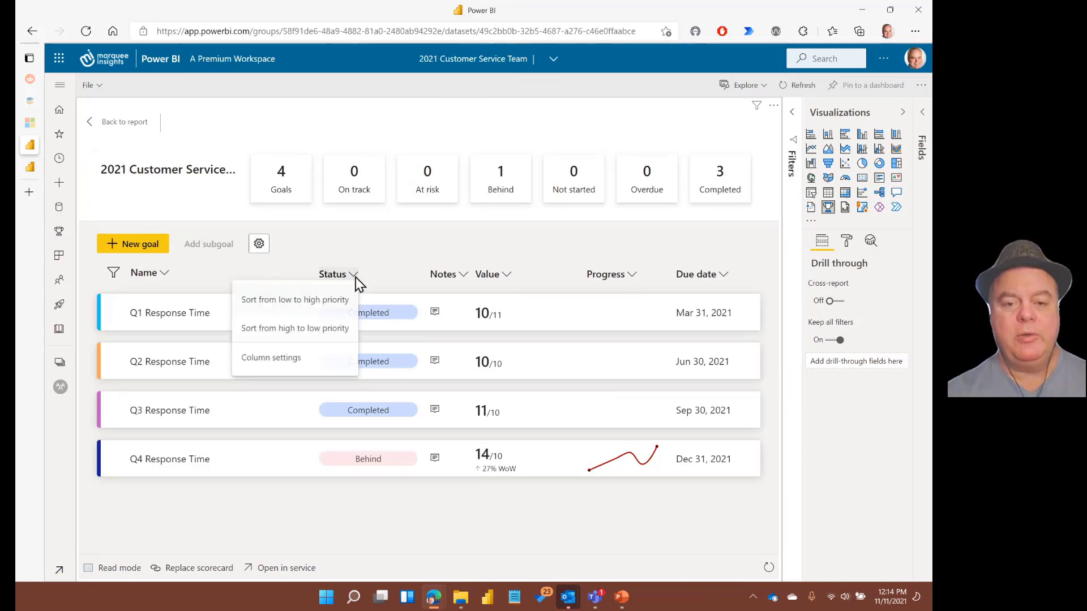
{"action": "mouse_move", "coordinate": [301, 365]}
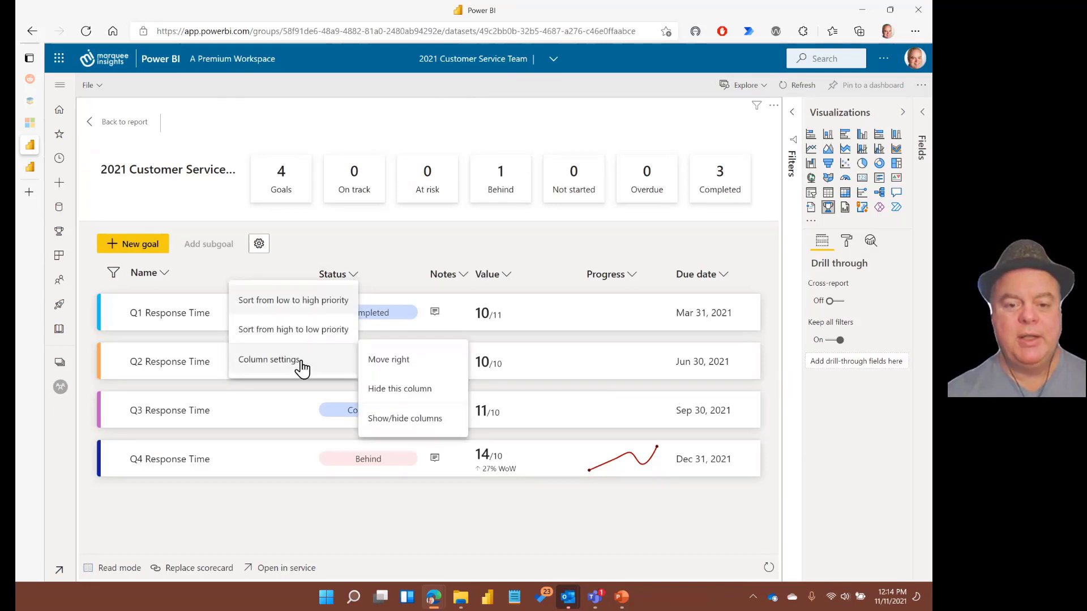
{"action": "left_click", "coordinate": [404, 367]}
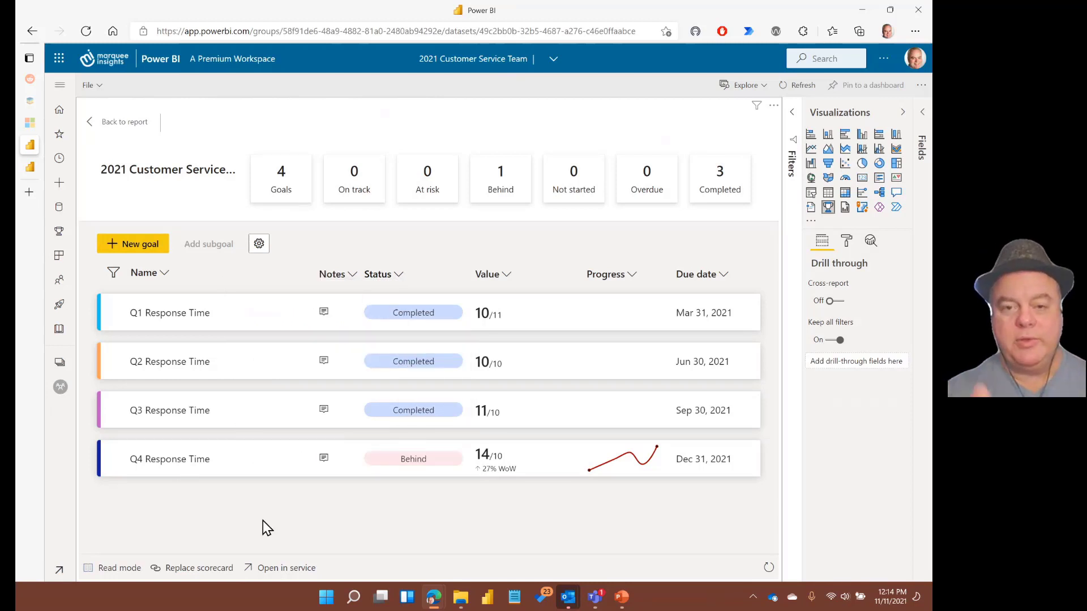
{"action": "left_click", "coordinate": [195, 569]}
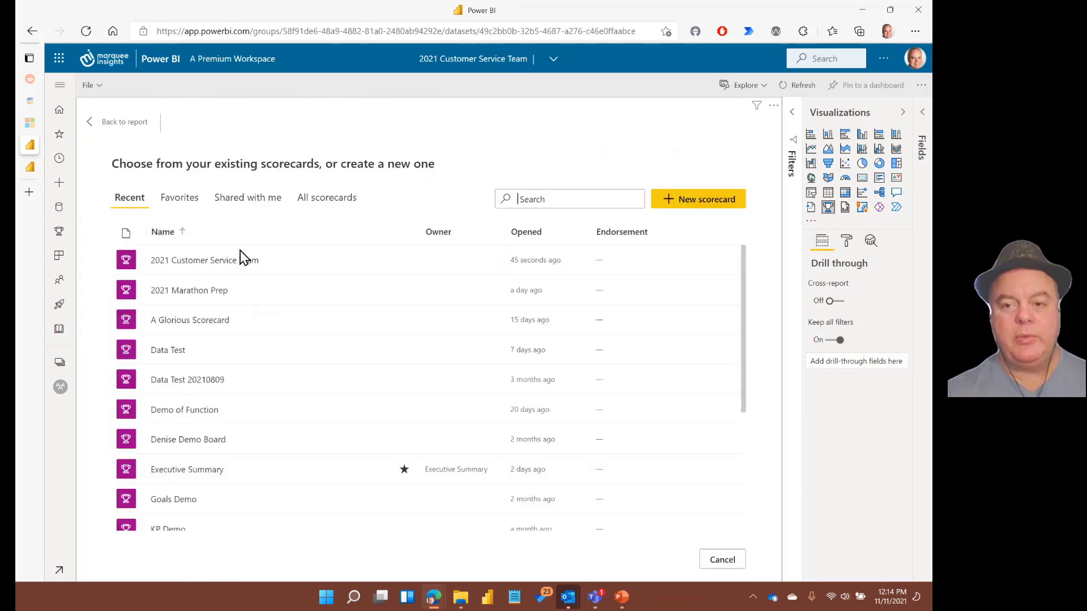
- Cancel replacing the scorecard and show the visual's Format options
{"action": "left_click", "coordinate": [721, 563]}
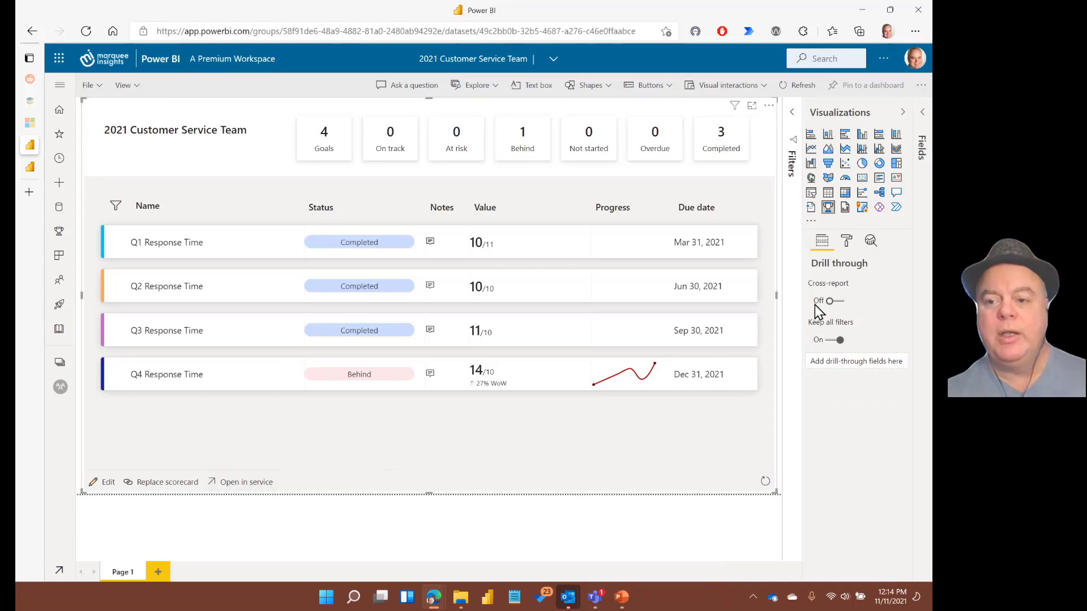
{"action": "left_click", "coordinate": [847, 243]}
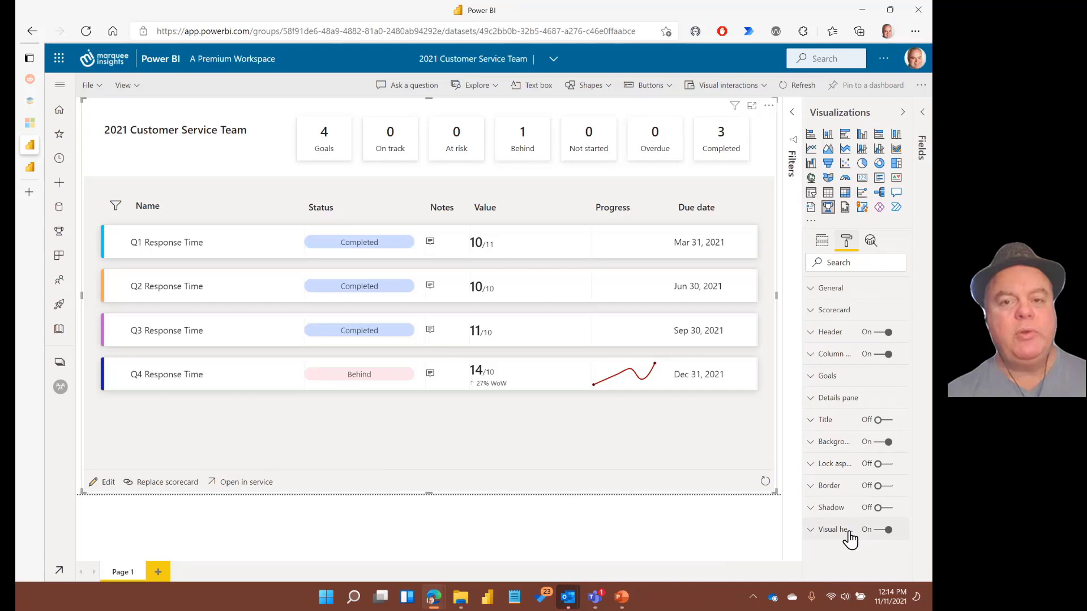
- Set the Scorecard section's background color to gray in the Format pane
{"action": "left_click", "coordinate": [841, 314]}
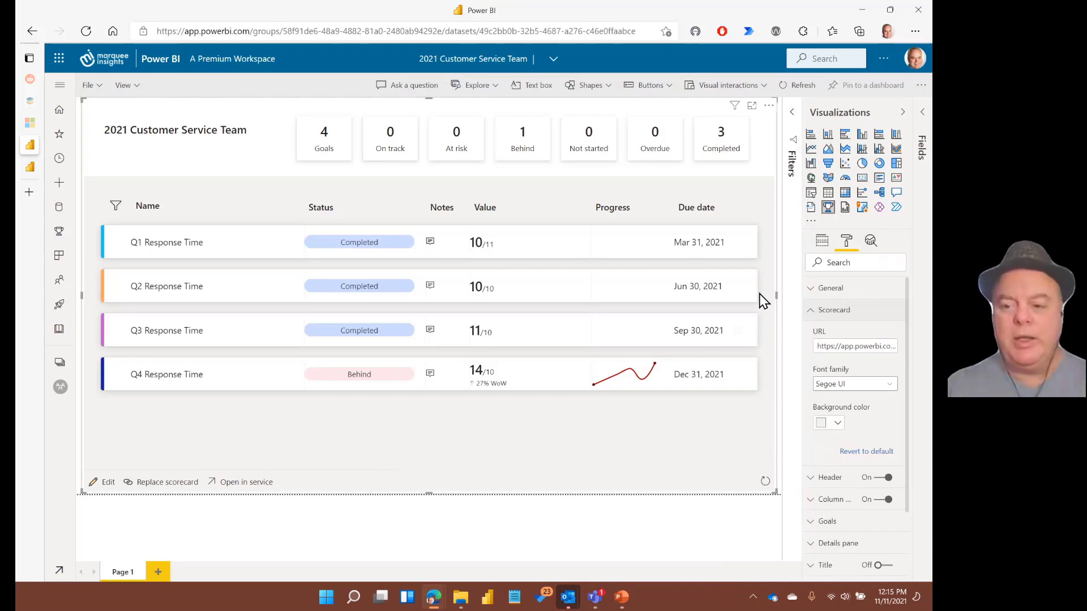
{"action": "left_click", "coordinate": [838, 423]}
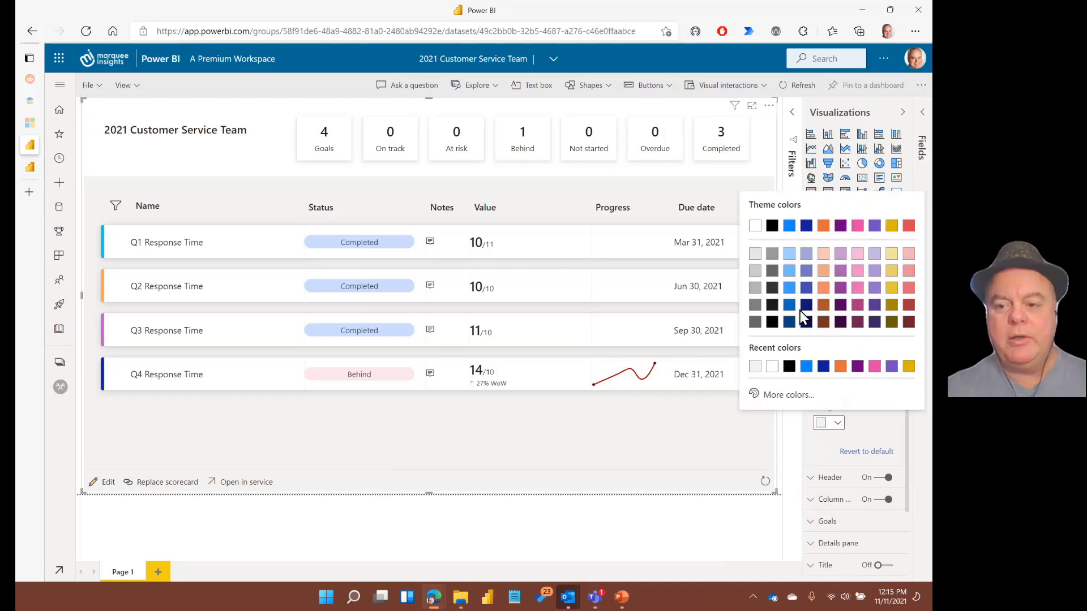
{"action": "left_click", "coordinate": [758, 304]}
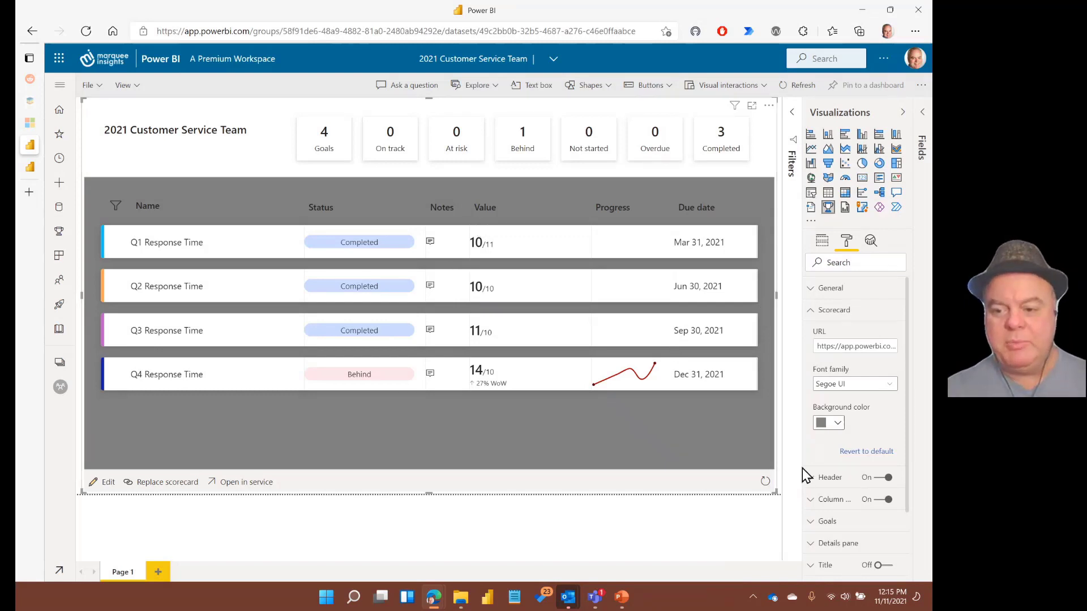
{"action": "scroll", "coordinate": [832, 460], "scroll_direction": "down", "scroll_amount": 1}
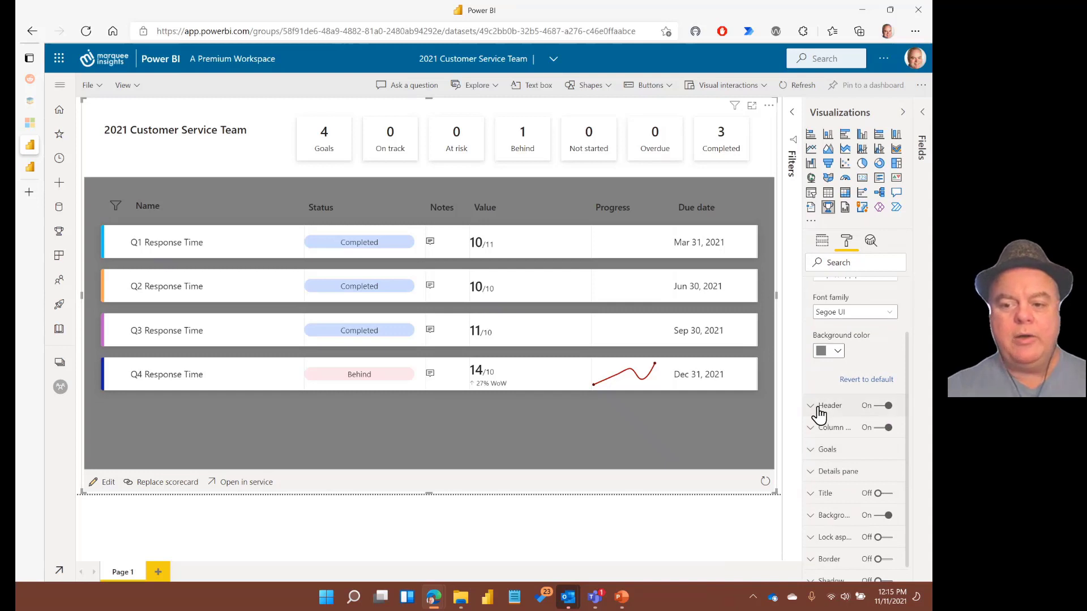
- Give the scorecard header a gray background and white font, keeping title, cards and header visible
{"action": "left_click", "coordinate": [819, 411]}
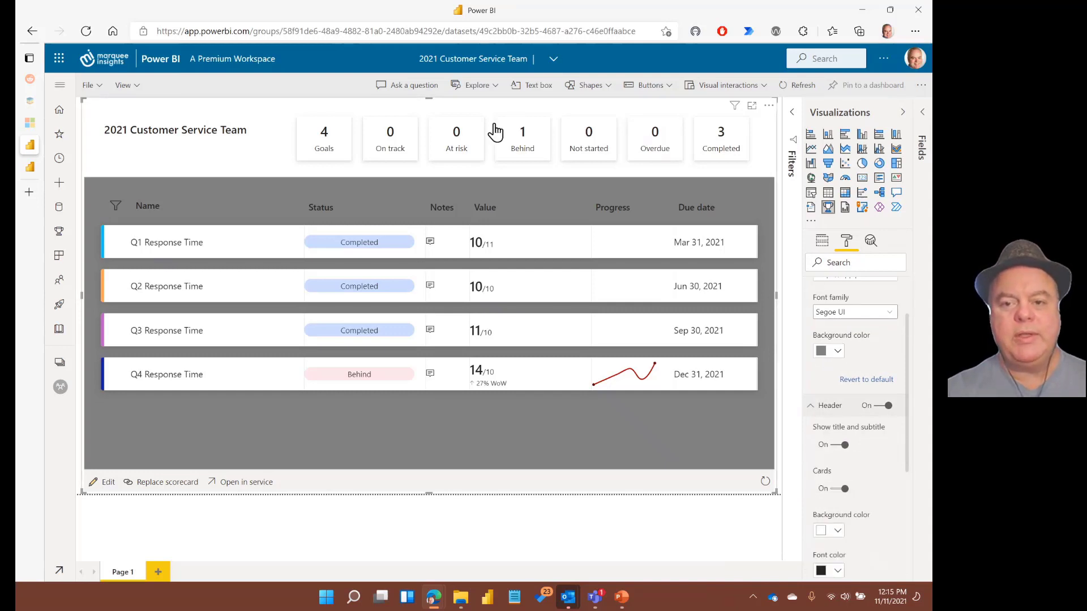
{"action": "left_click", "coordinate": [838, 446]}
{"action": "left_click", "coordinate": [837, 446]}
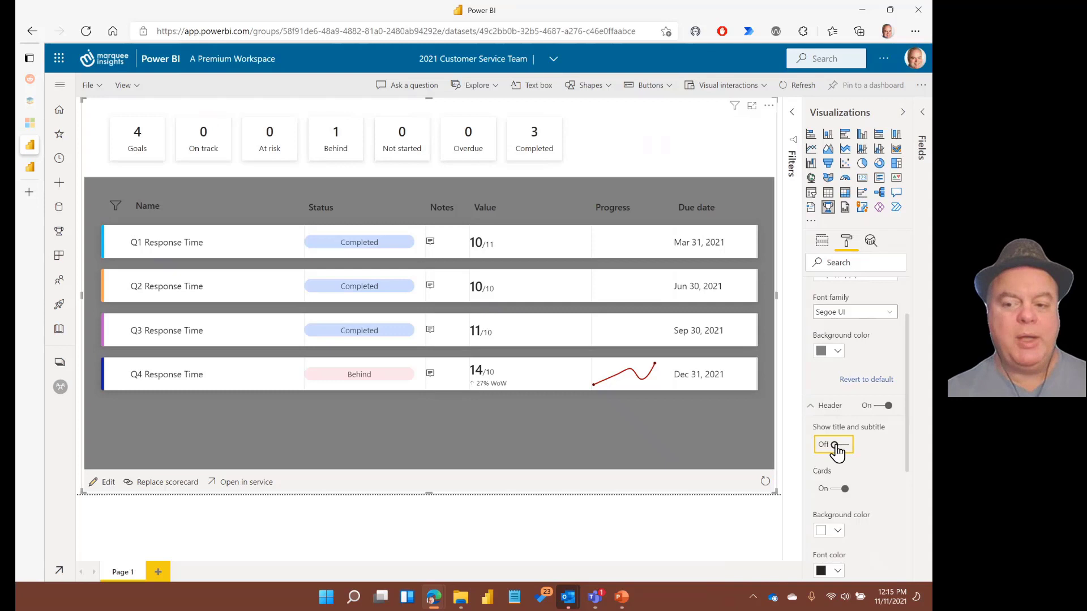
{"action": "left_click", "coordinate": [837, 447]}
{"action": "left_click", "coordinate": [837, 491]}
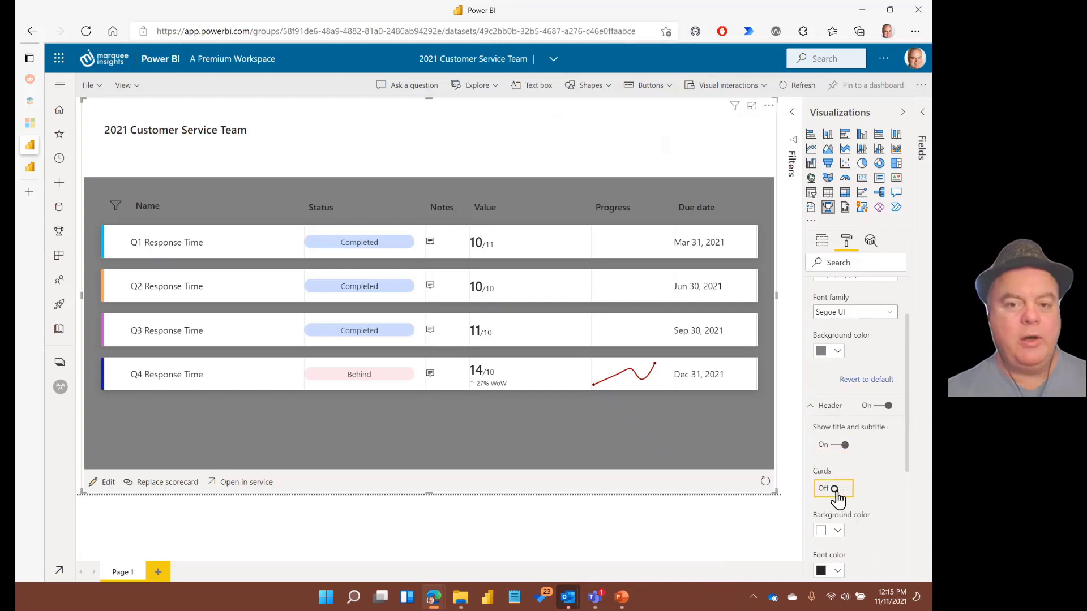
{"action": "left_click", "coordinate": [836, 489]}
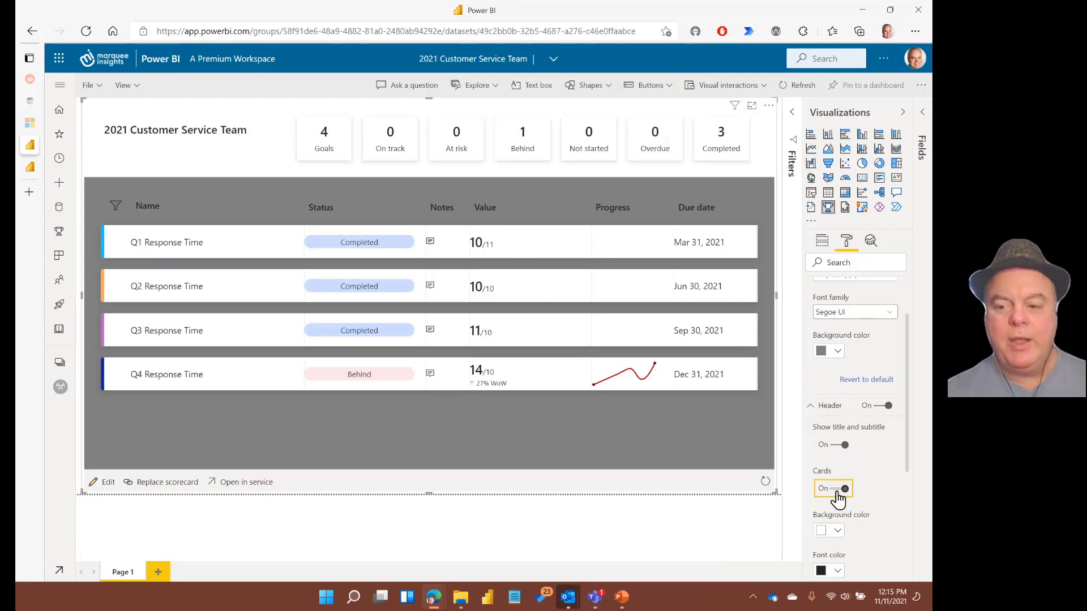
{"action": "left_click", "coordinate": [839, 531]}
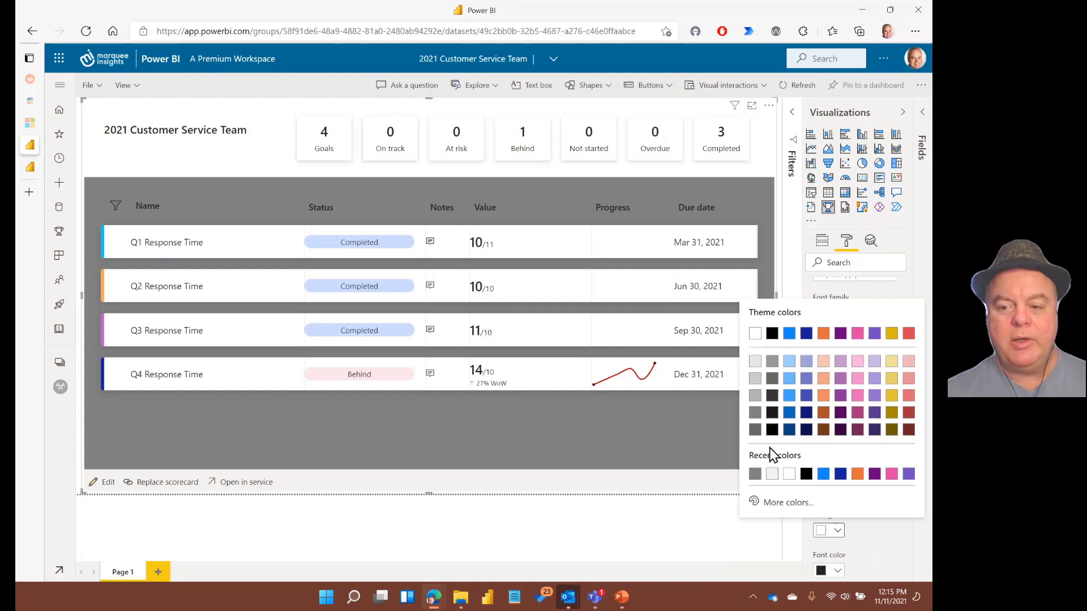
{"action": "left_click", "coordinate": [756, 476]}
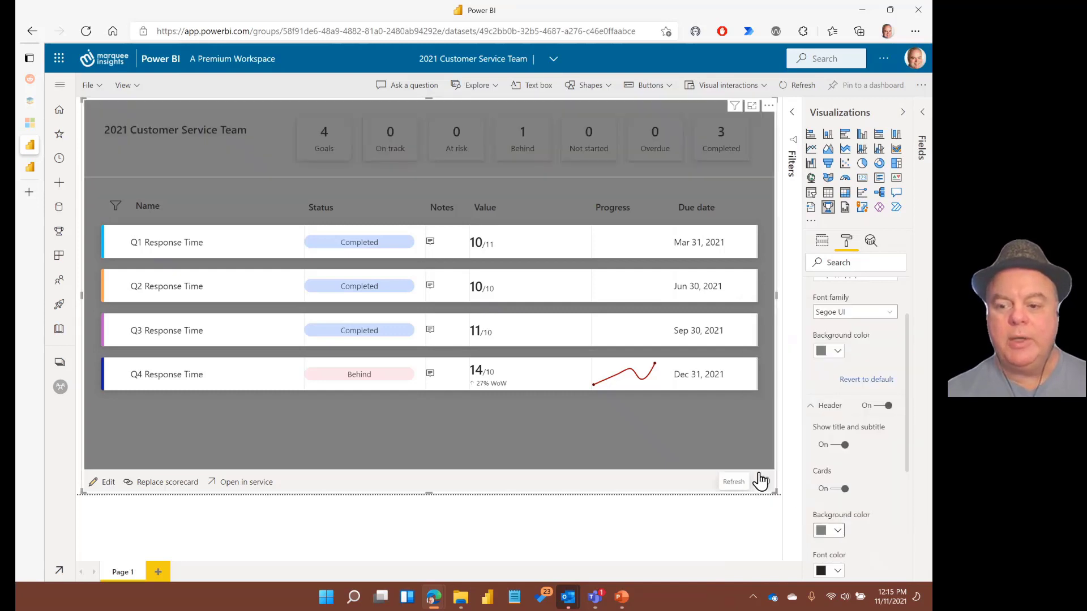
{"action": "left_click", "coordinate": [836, 572]}
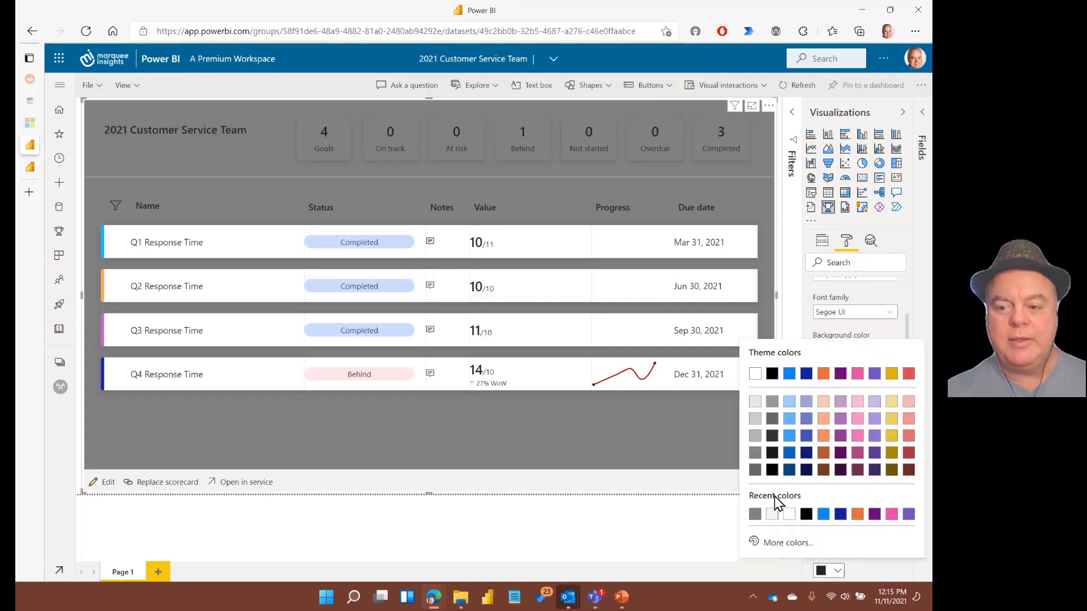
{"action": "left_click", "coordinate": [755, 375]}
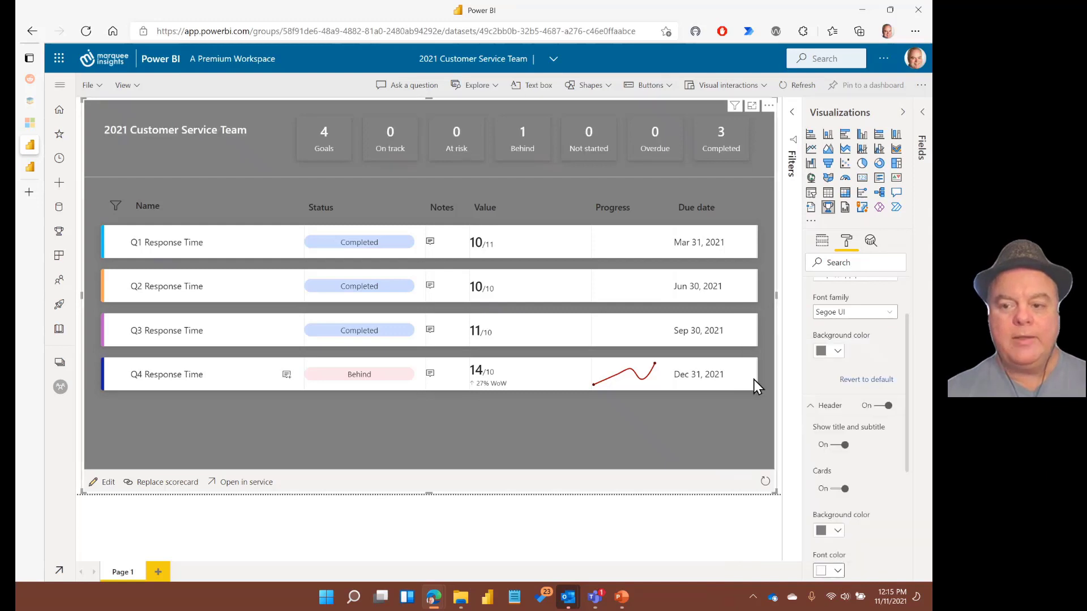
{"action": "left_click", "coordinate": [879, 406]}
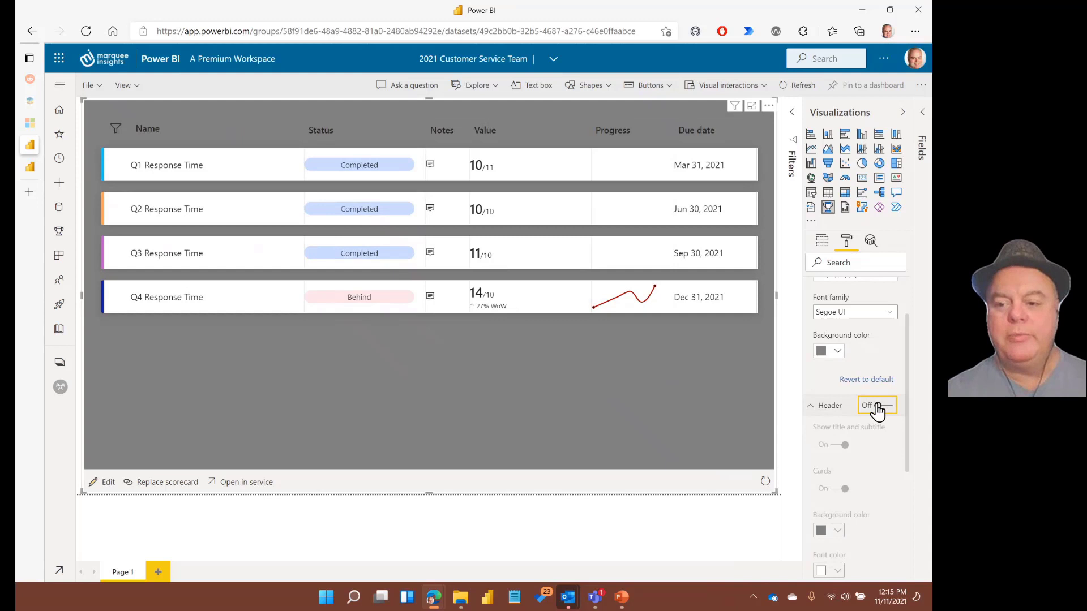
{"action": "left_click", "coordinate": [878, 406]}
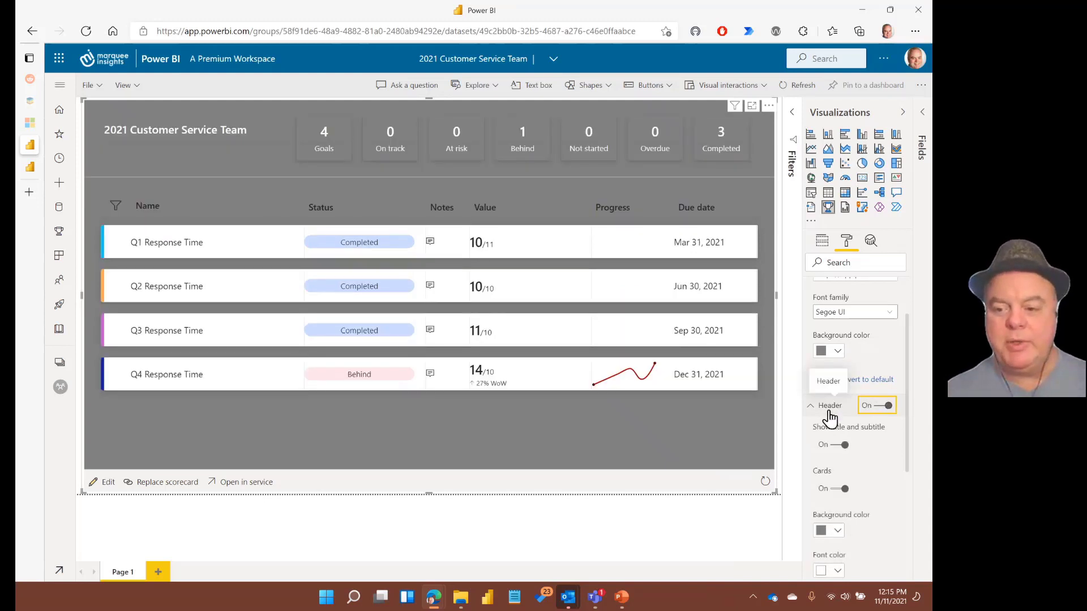
- Set the summary cards background to a darker gray, then collapse the Header settings
{"action": "left_click", "coordinate": [838, 533]}
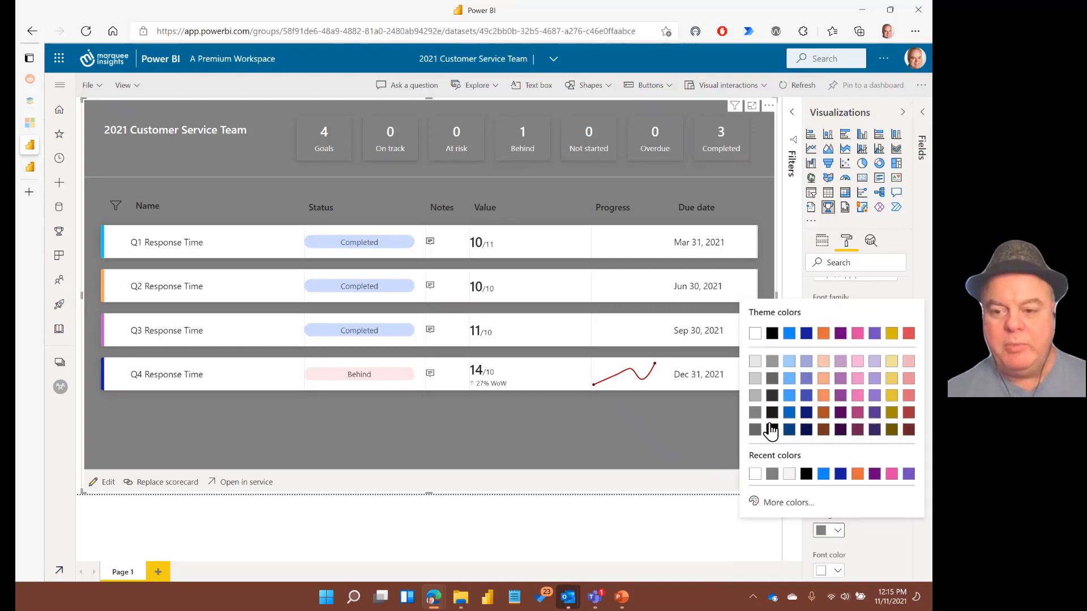
{"action": "left_click", "coordinate": [756, 396]}
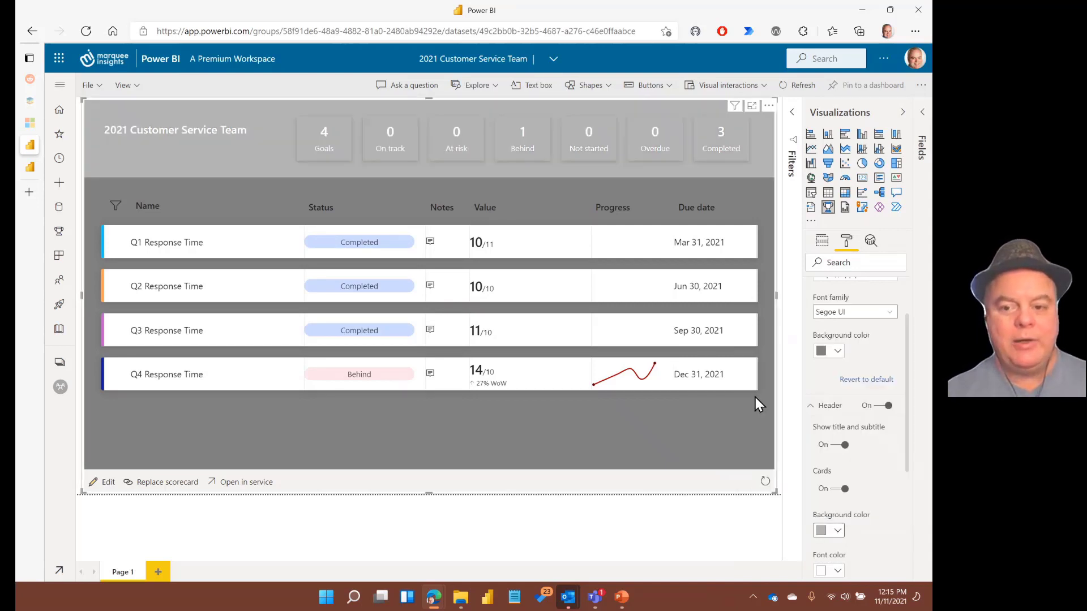
{"action": "left_click", "coordinate": [837, 531]}
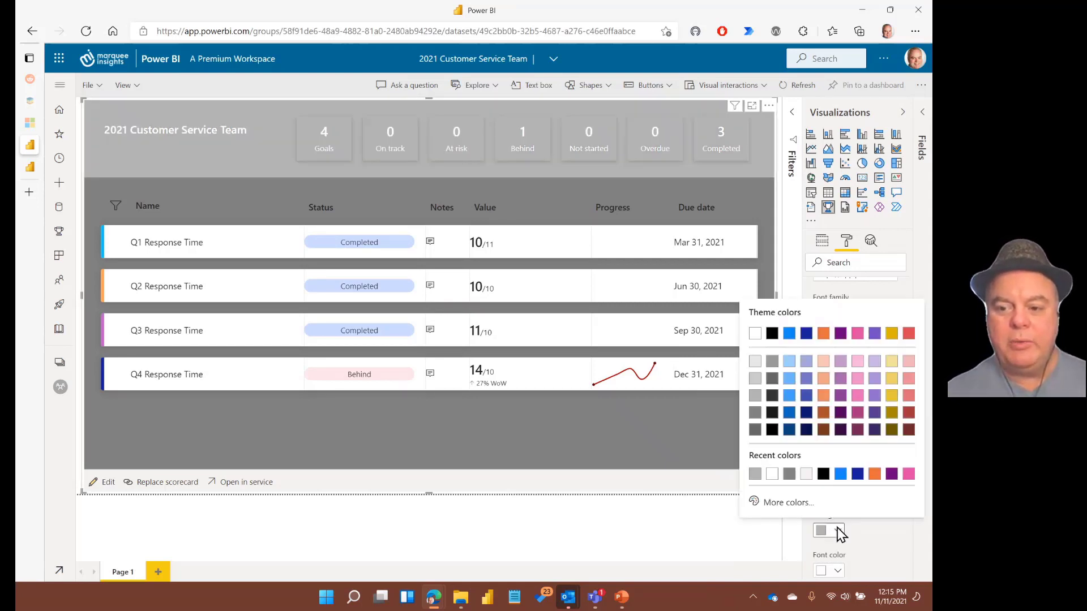
{"action": "left_click", "coordinate": [757, 413]}
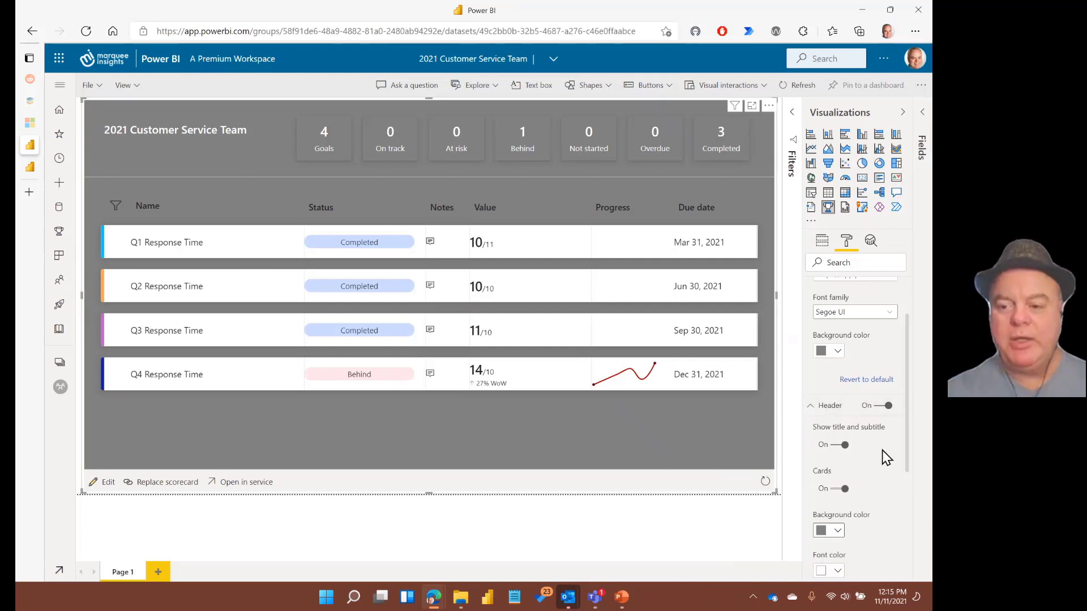
{"action": "scroll", "coordinate": [887, 457], "scroll_direction": "down", "scroll_amount": 3}
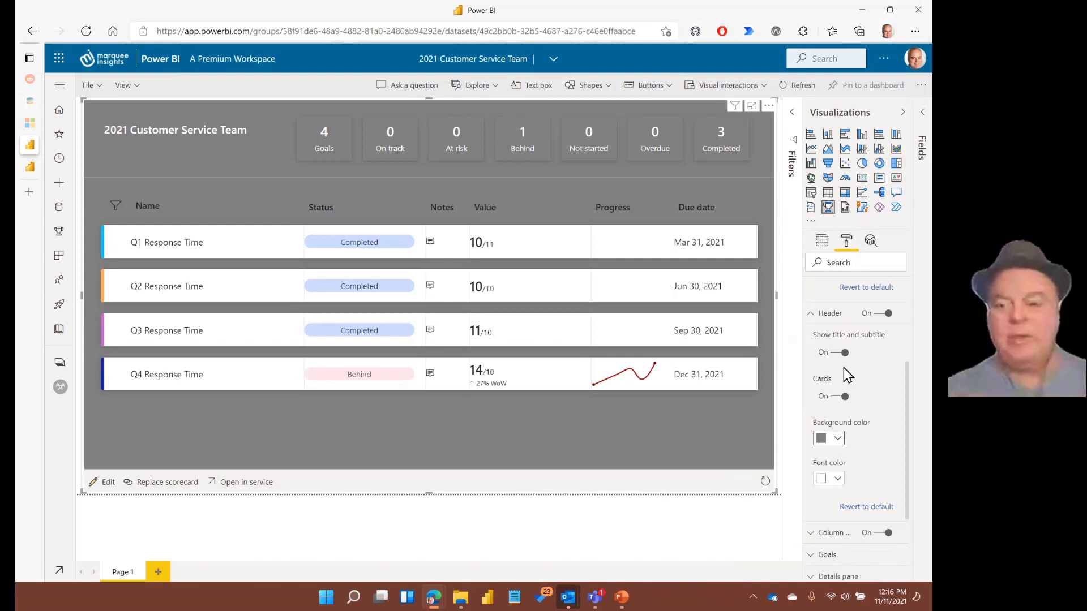
{"action": "left_click", "coordinate": [815, 315]}
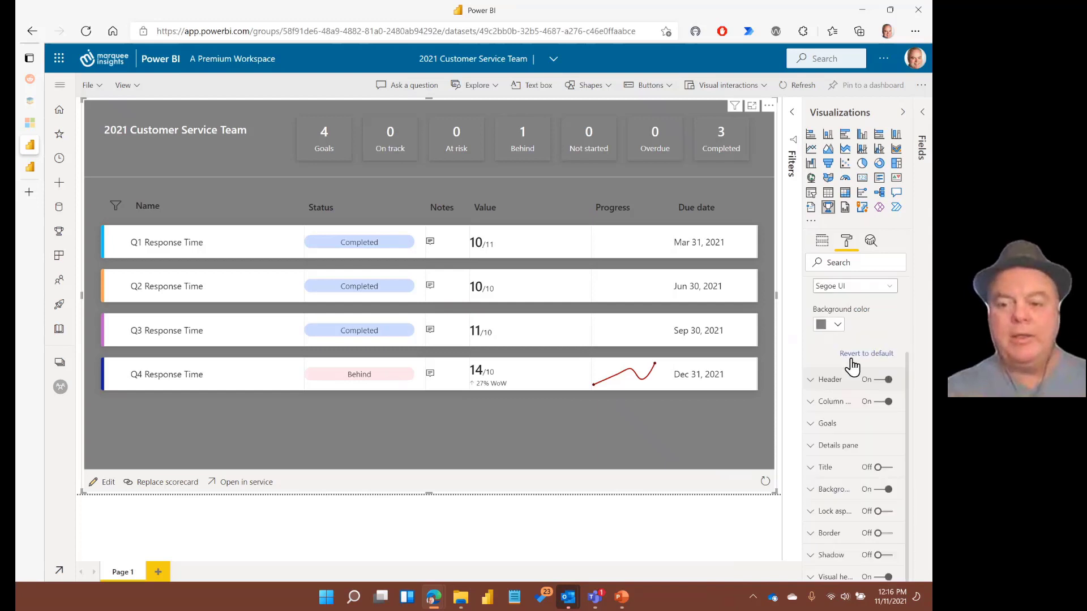
{"action": "scroll", "coordinate": [818, 322], "scroll_direction": "up", "scroll_amount": 3}
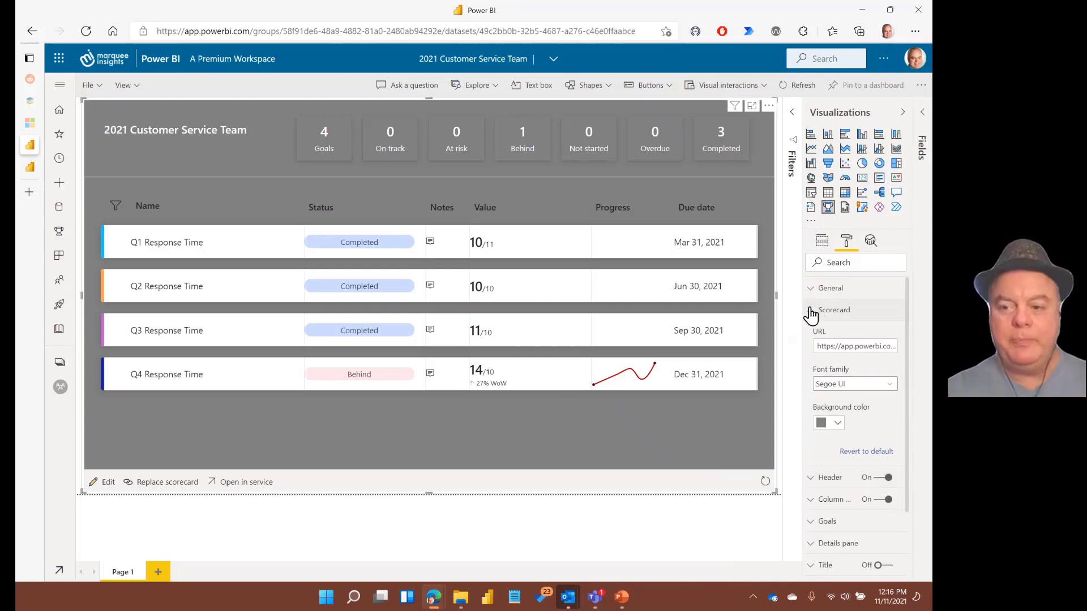
- Turn off the scorecard's summary Header while keeping Column headers on
{"action": "left_click", "coordinate": [809, 310]}
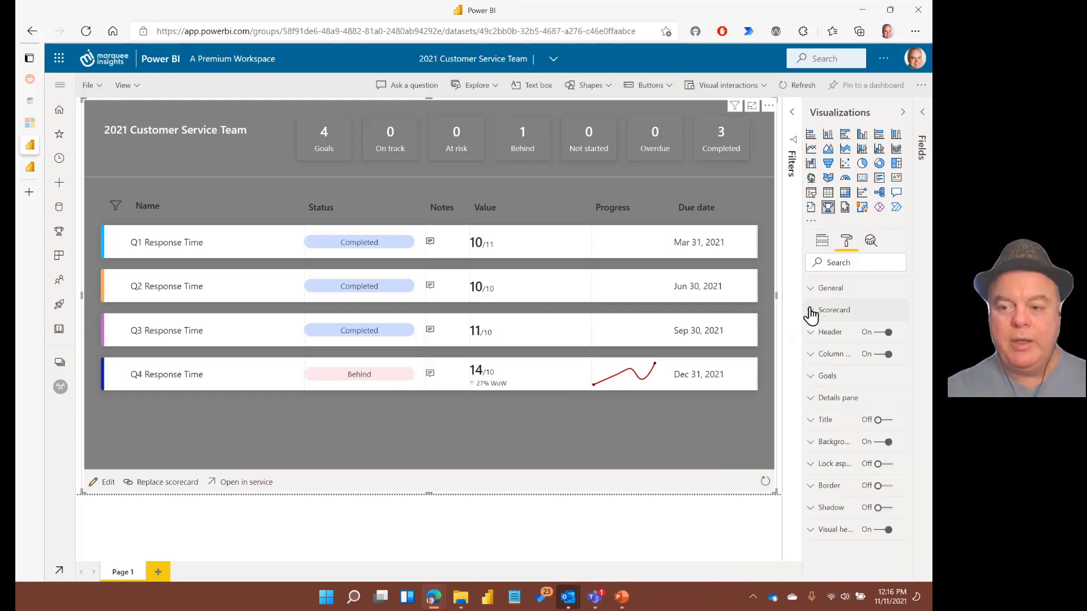
{"action": "left_click", "coordinate": [825, 356]}
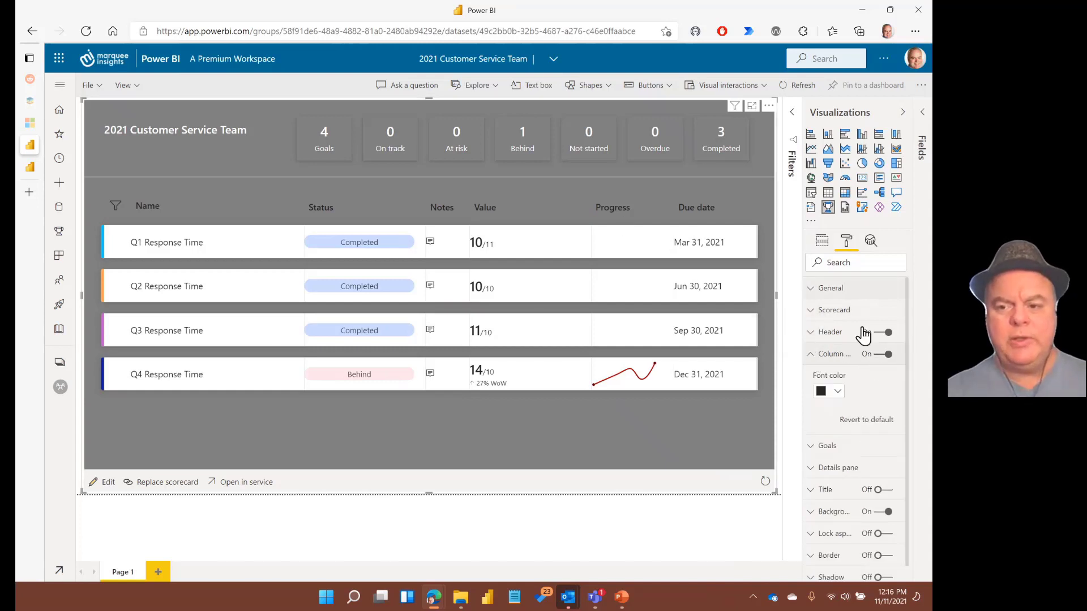
{"action": "left_click", "coordinate": [880, 355]}
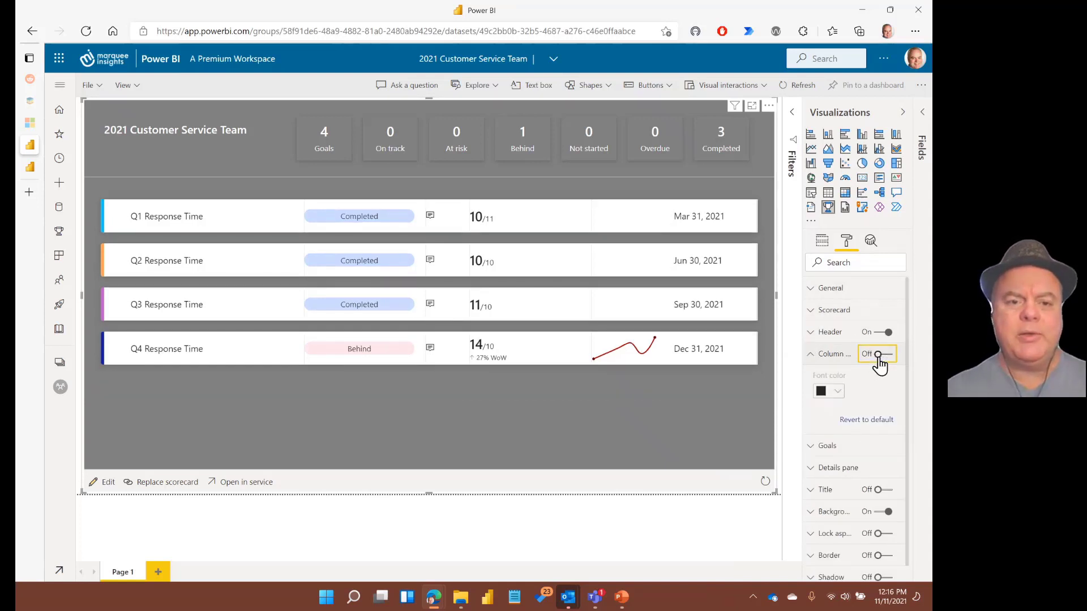
{"action": "left_click", "coordinate": [879, 355]}
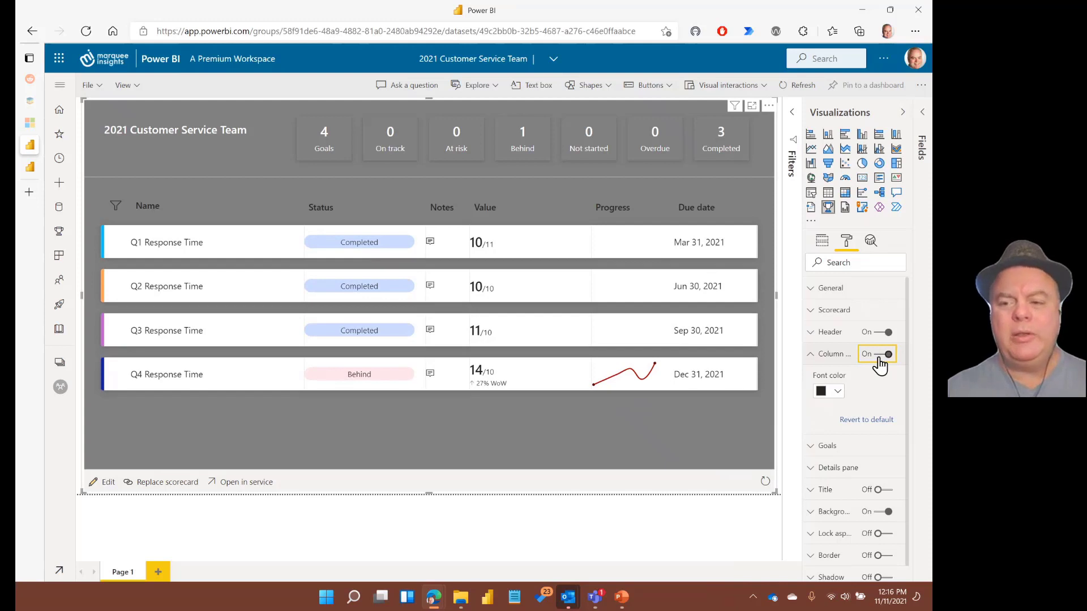
{"action": "left_click", "coordinate": [881, 333]}
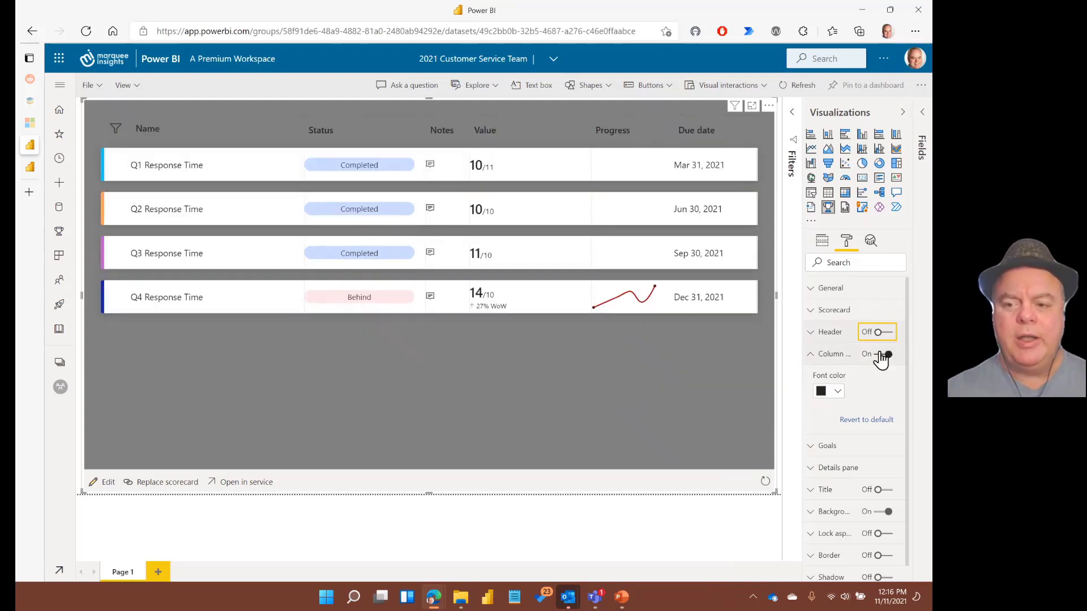
{"action": "left_click", "coordinate": [880, 355]}
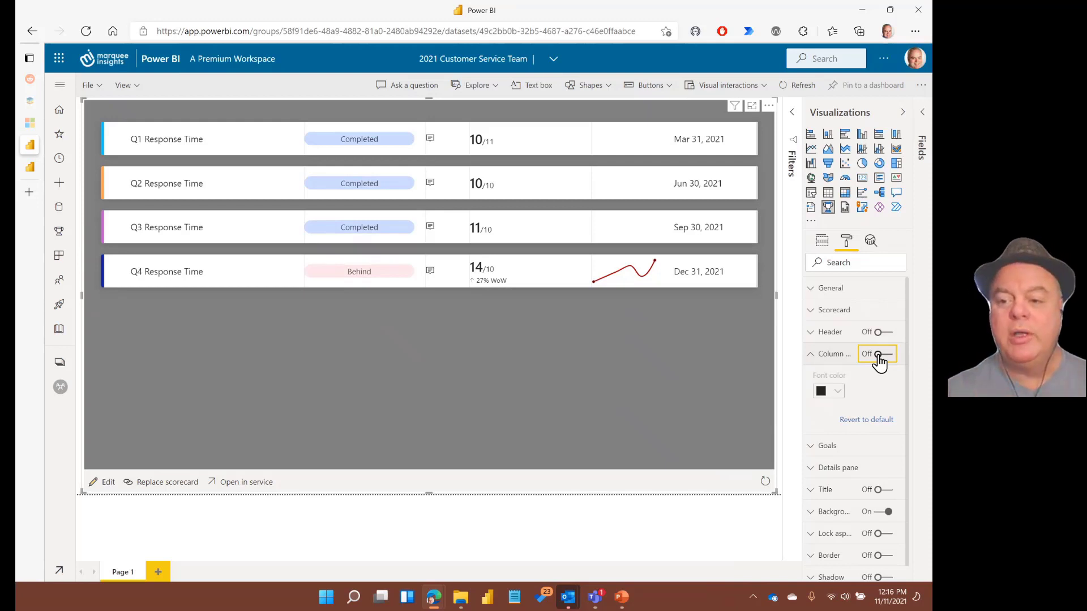
{"action": "left_click", "coordinate": [879, 355]}
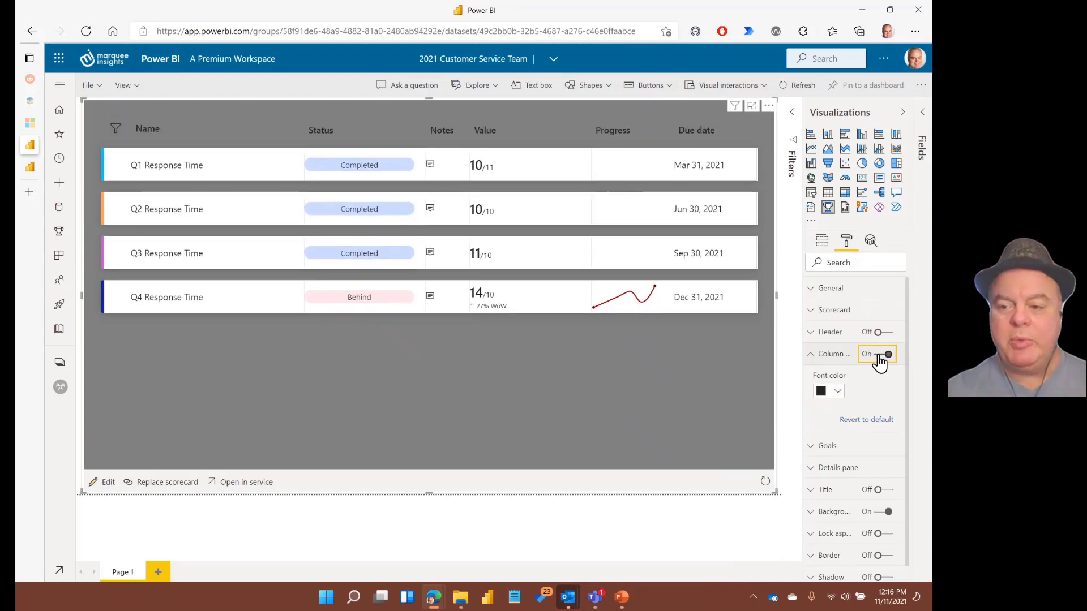
- Set the column header font color to white
{"action": "left_click", "coordinate": [832, 394]}
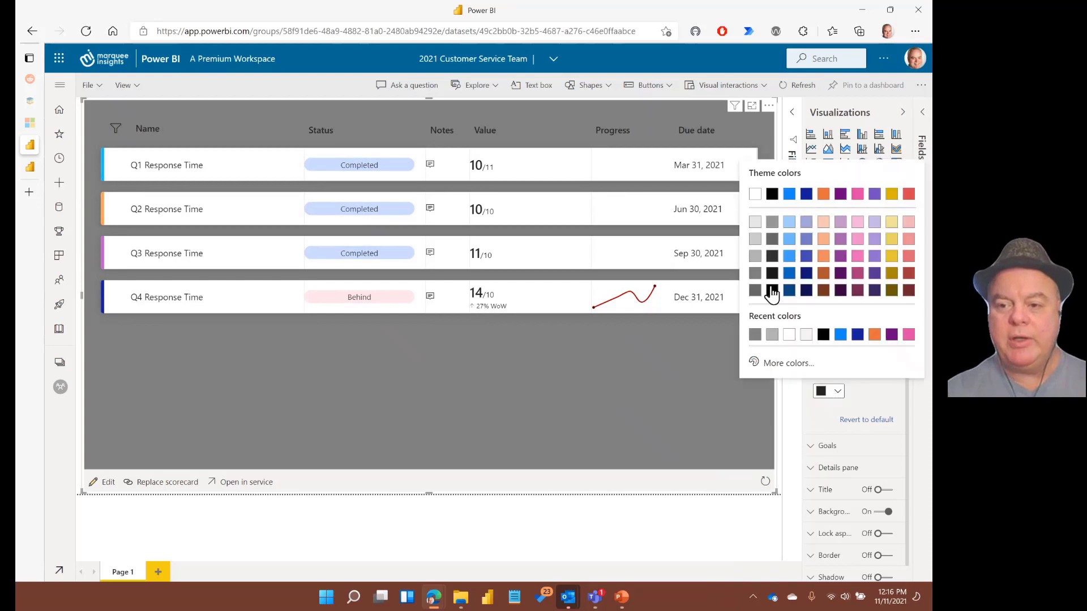
{"action": "left_click", "coordinate": [755, 194]}
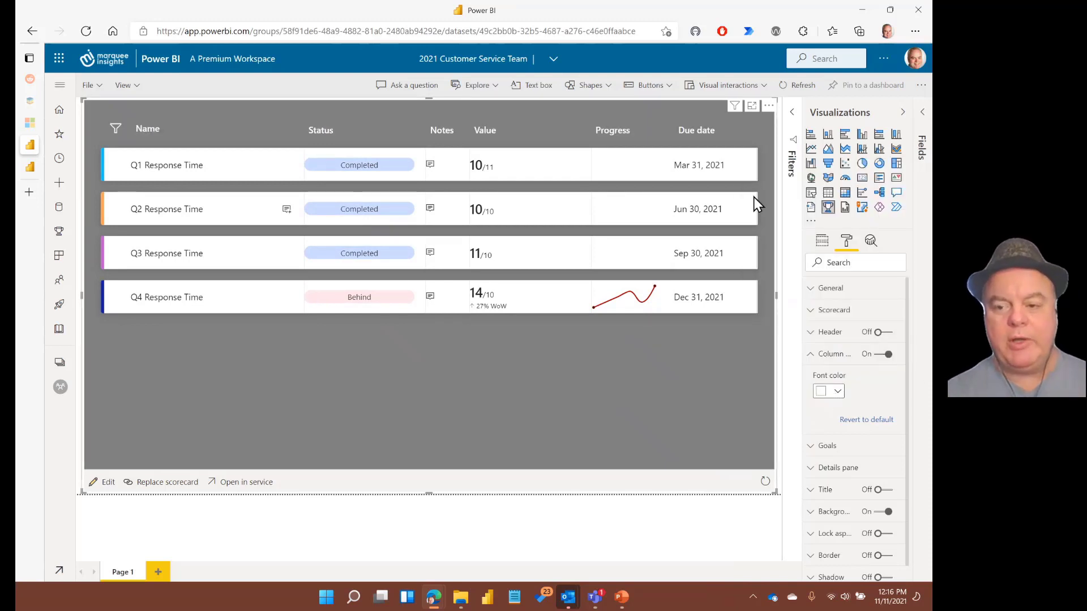
{"action": "left_click", "coordinate": [813, 356]}
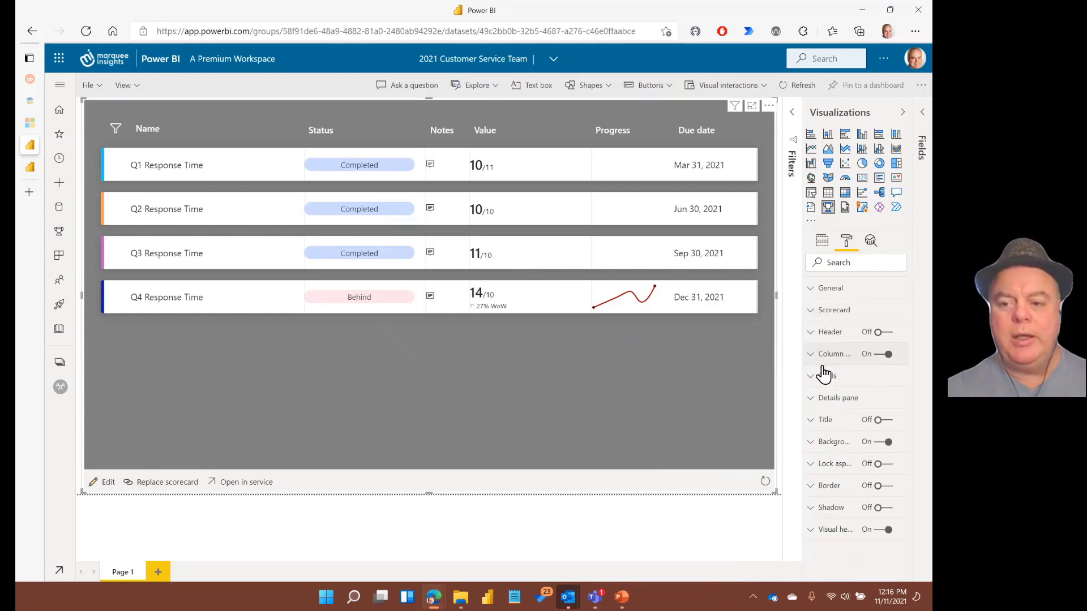
- Set the Goals rows to a black background with white font from the theme palette
{"action": "left_click", "coordinate": [813, 382]}
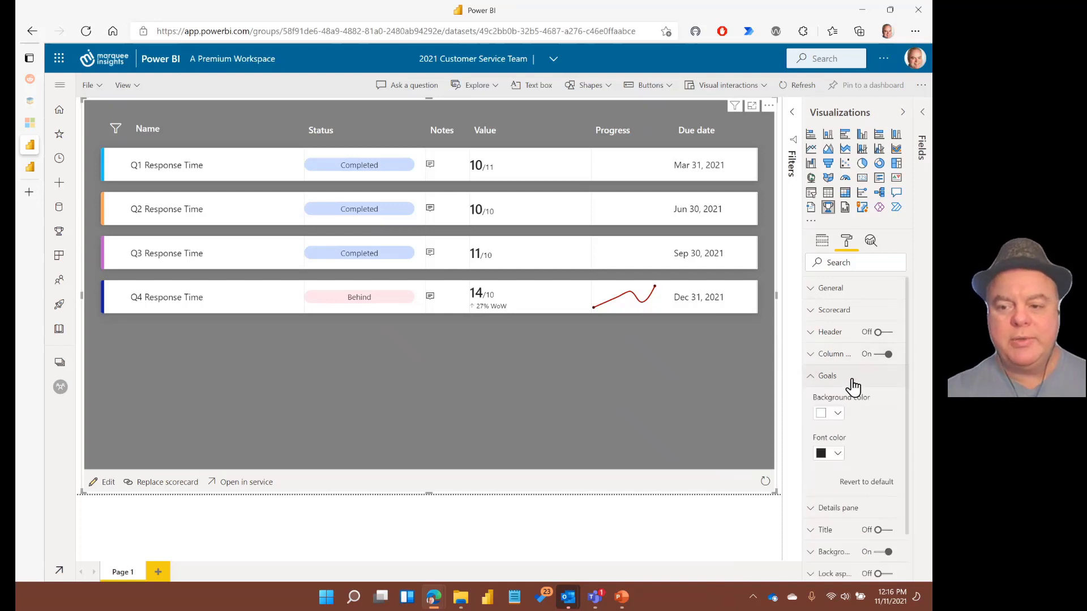
{"action": "left_click", "coordinate": [840, 413]}
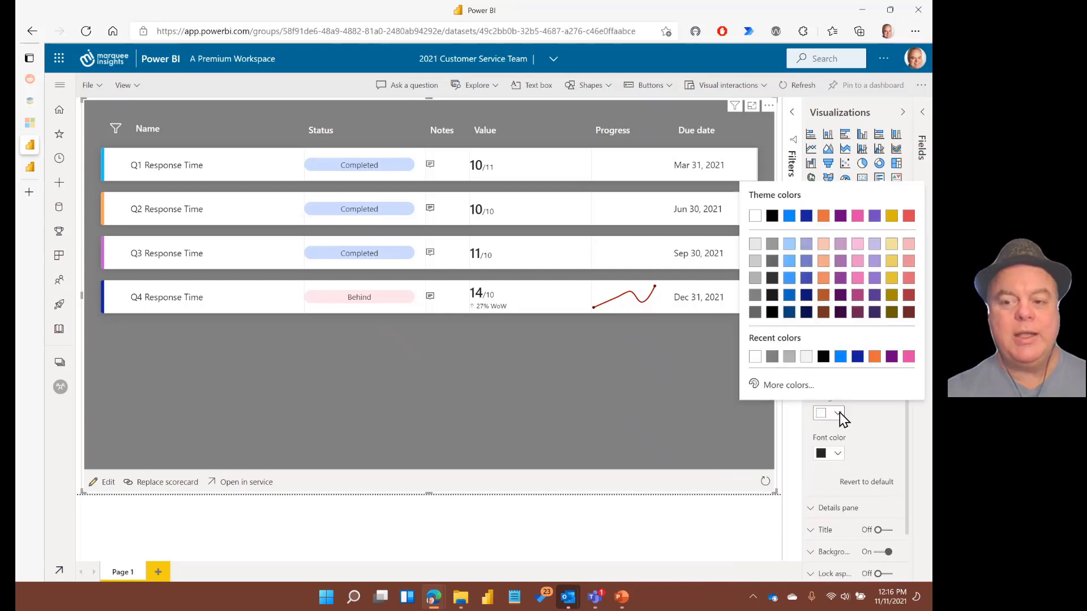
{"action": "left_click", "coordinate": [772, 217]}
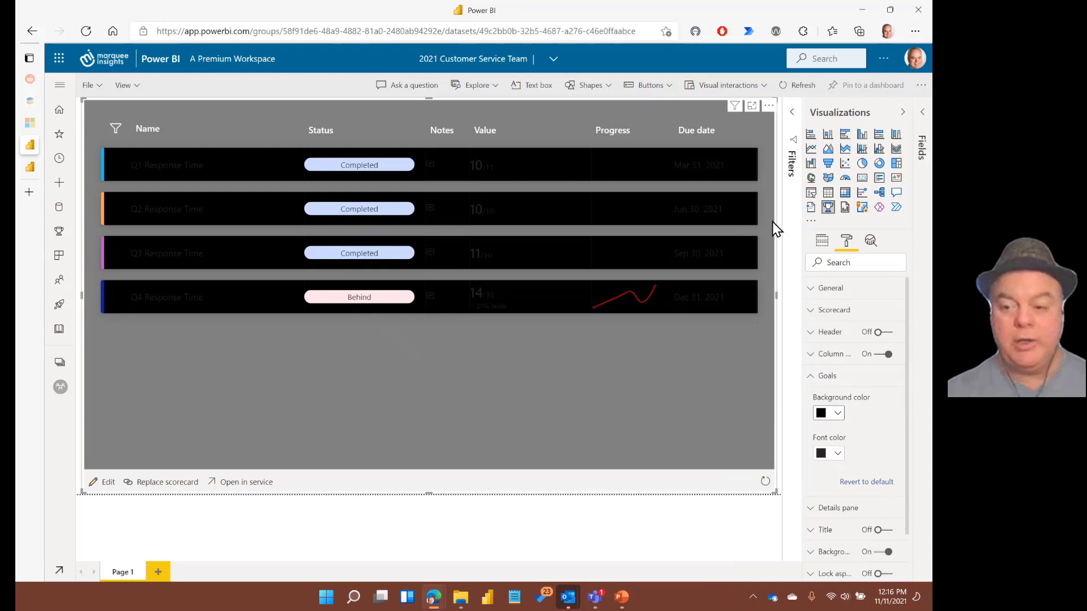
{"action": "left_click", "coordinate": [837, 455]}
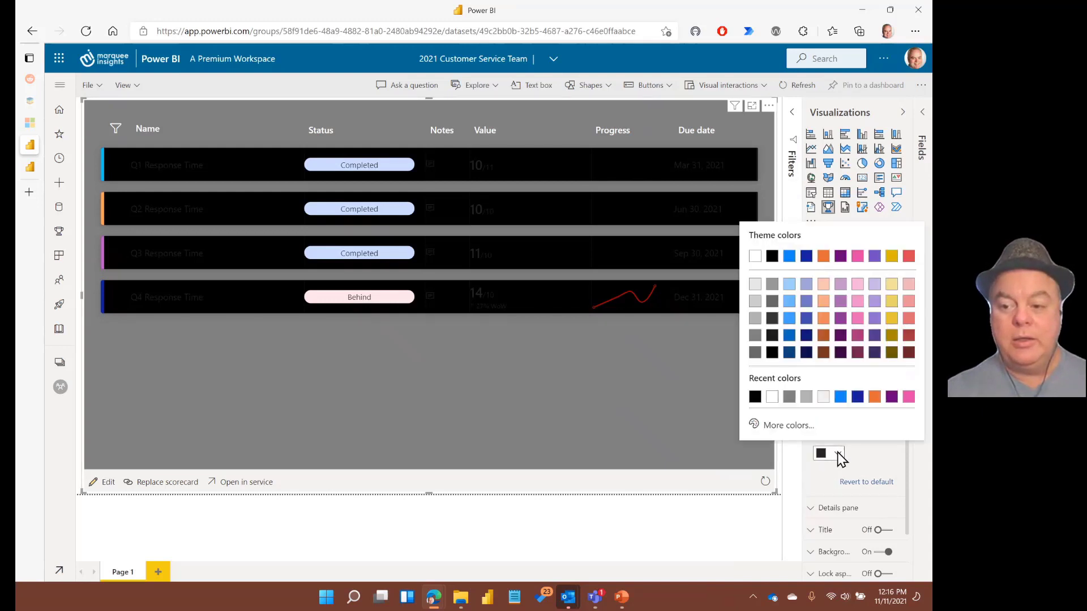
{"action": "left_click", "coordinate": [756, 260]}
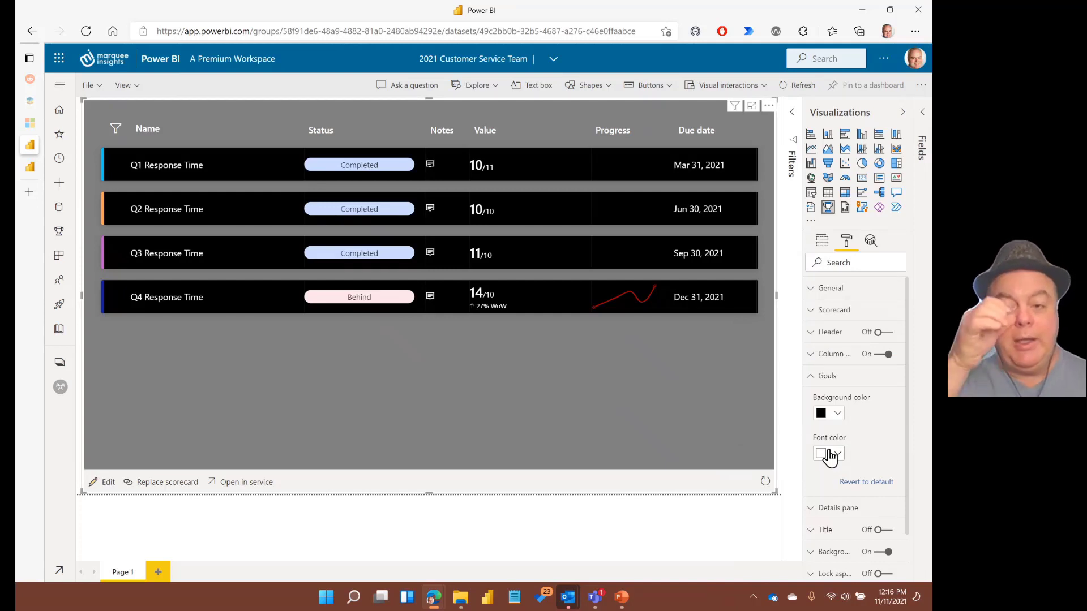
{"action": "left_click", "coordinate": [881, 356]}
{"action": "left_click", "coordinate": [881, 357]}
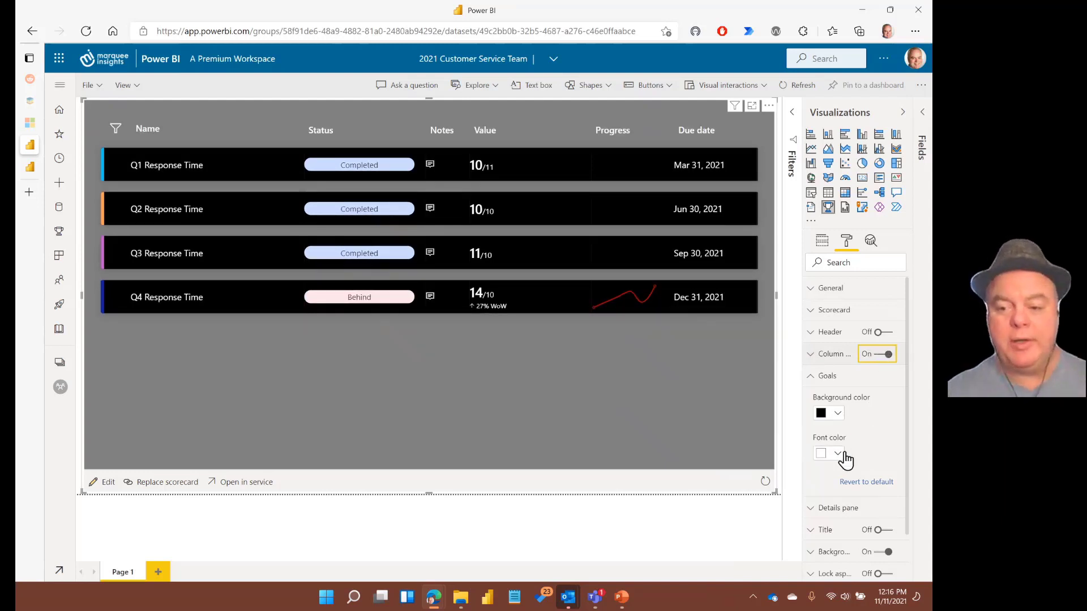
{"action": "scroll", "coordinate": [870, 457], "scroll_direction": "down", "scroll_amount": 1}
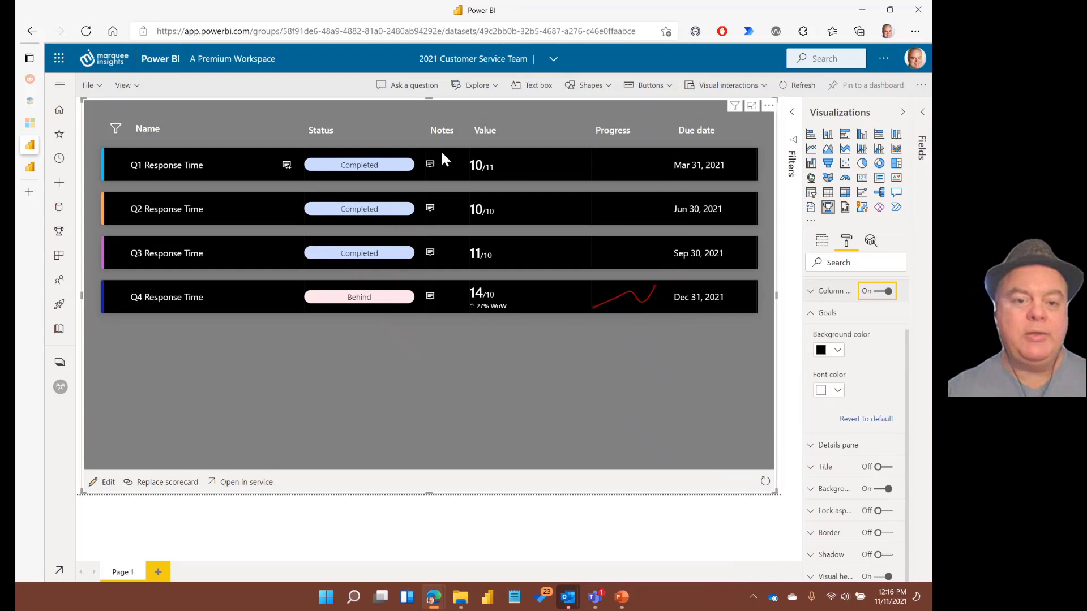
- Open the Q2 Response Time goal's details and expand the Details pane settings
{"action": "left_click", "coordinate": [432, 215]}
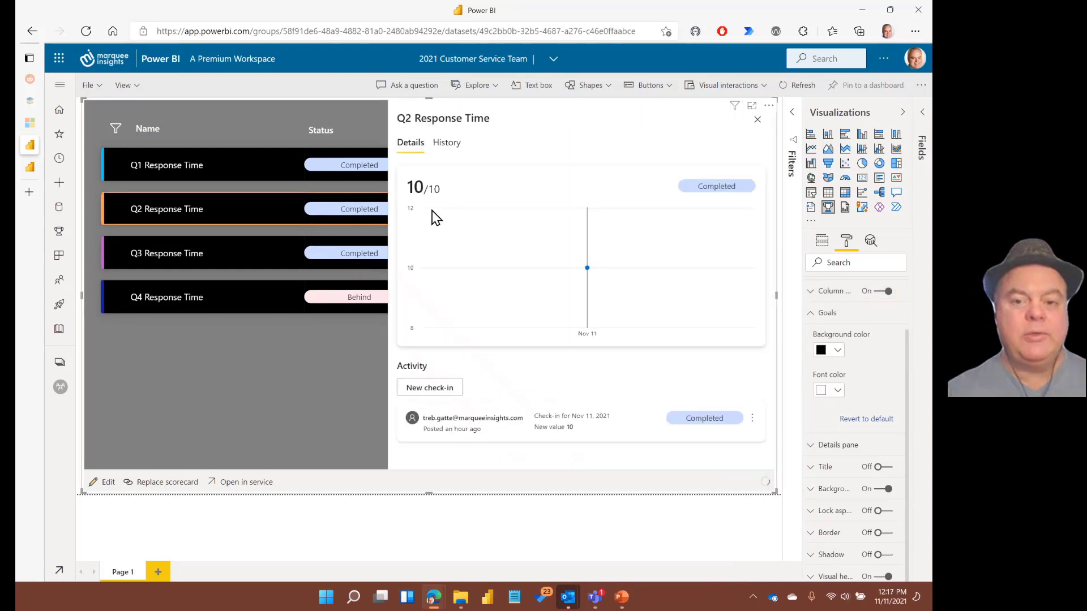
{"action": "mouse_move", "coordinate": [729, 225]}
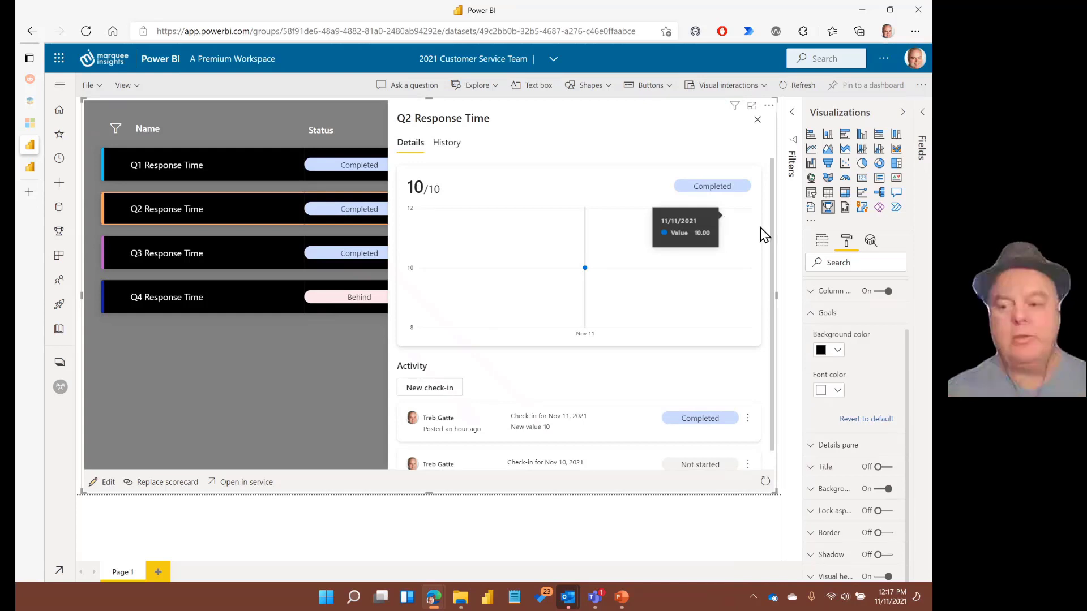
{"action": "left_click", "coordinate": [815, 315]}
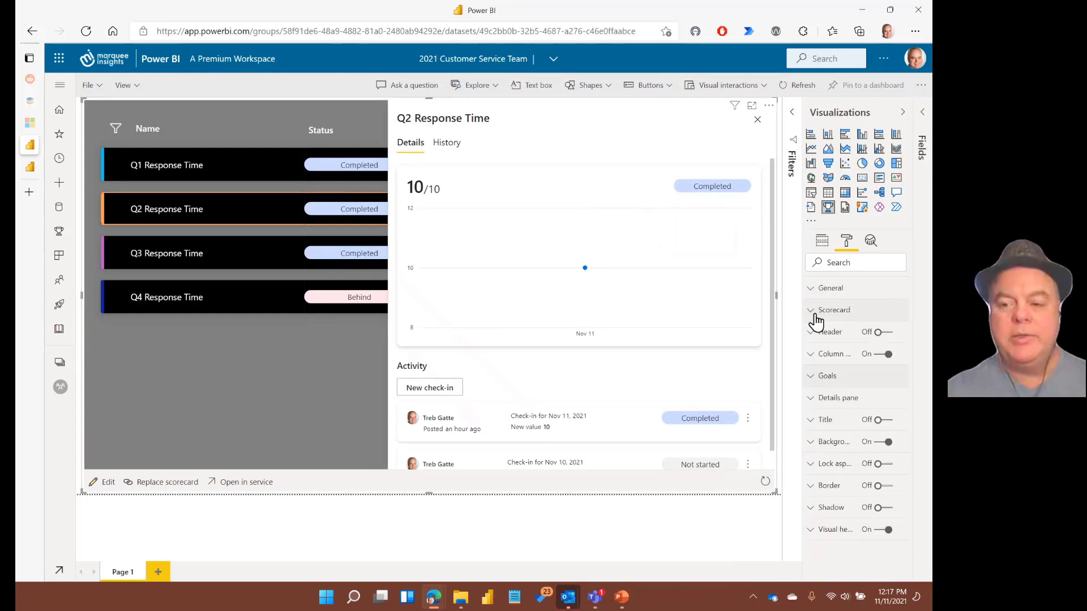
{"action": "left_click", "coordinate": [834, 398]}
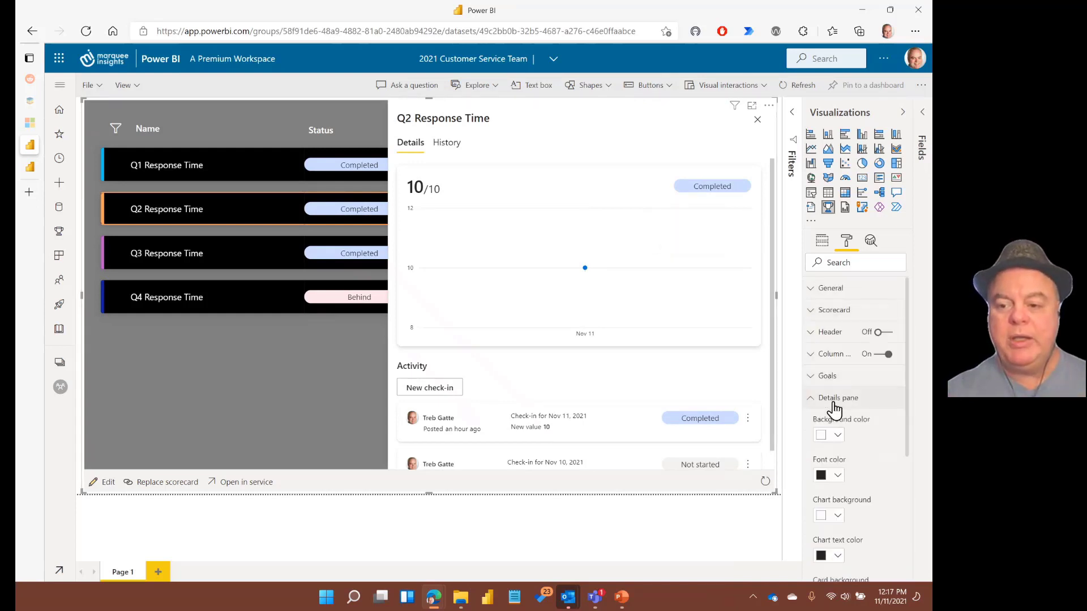
{"action": "scroll", "coordinate": [834, 408], "scroll_direction": "down", "scroll_amount": 2}
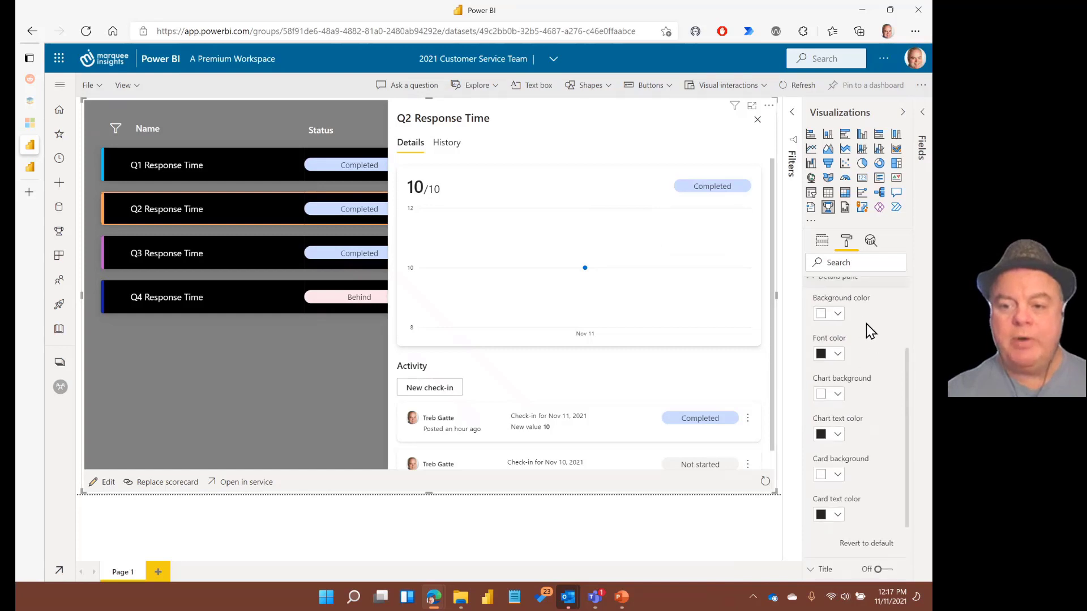
- Set the details pane background to gray #808080, font white, chart background light gray
{"action": "left_click", "coordinate": [838, 316]}
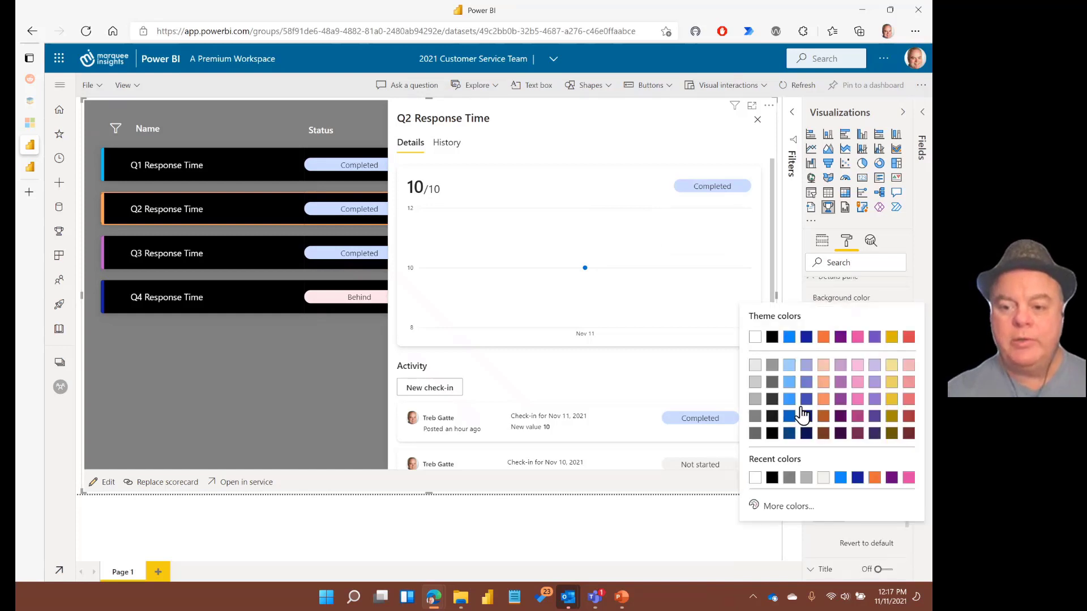
{"action": "left_click", "coordinate": [789, 478]}
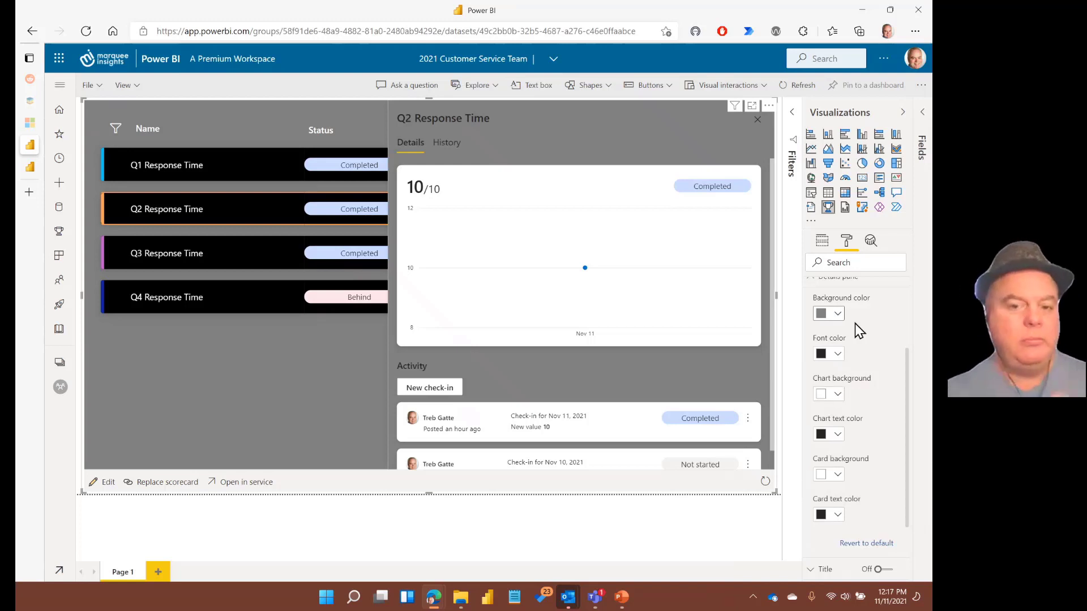
{"action": "left_click", "coordinate": [838, 355]}
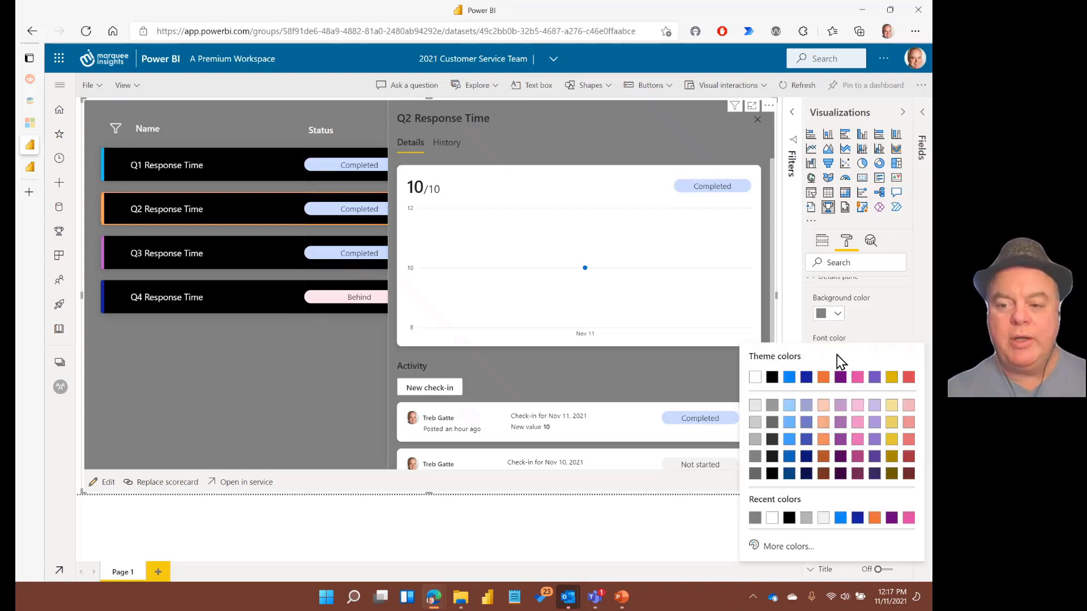
{"action": "left_click", "coordinate": [756, 378]}
{"action": "left_click", "coordinate": [838, 395]}
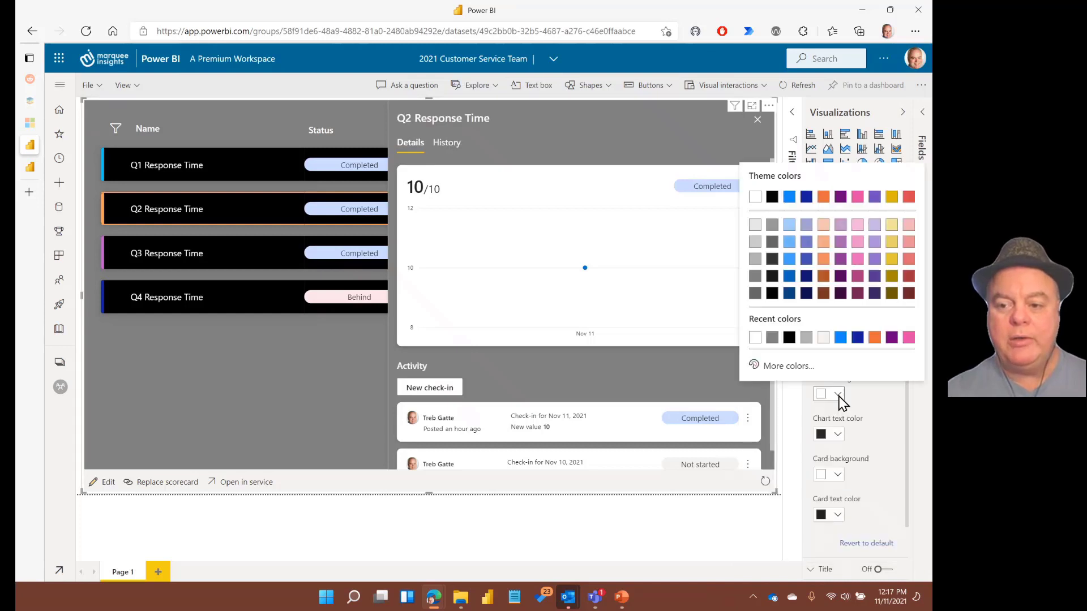
{"action": "left_click", "coordinate": [756, 226]}
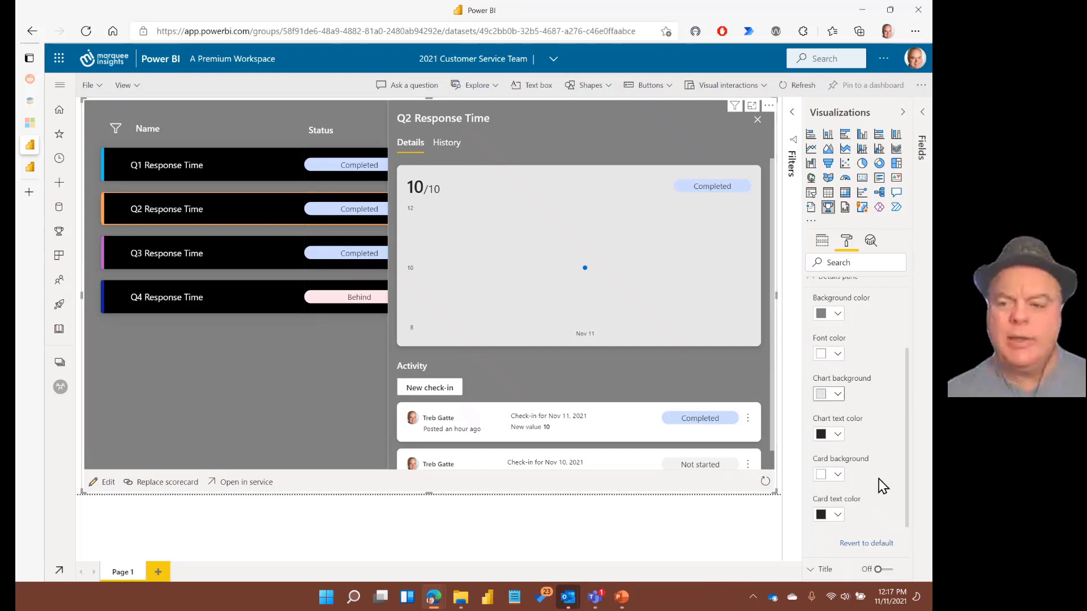
{"action": "left_click", "coordinate": [840, 439]}
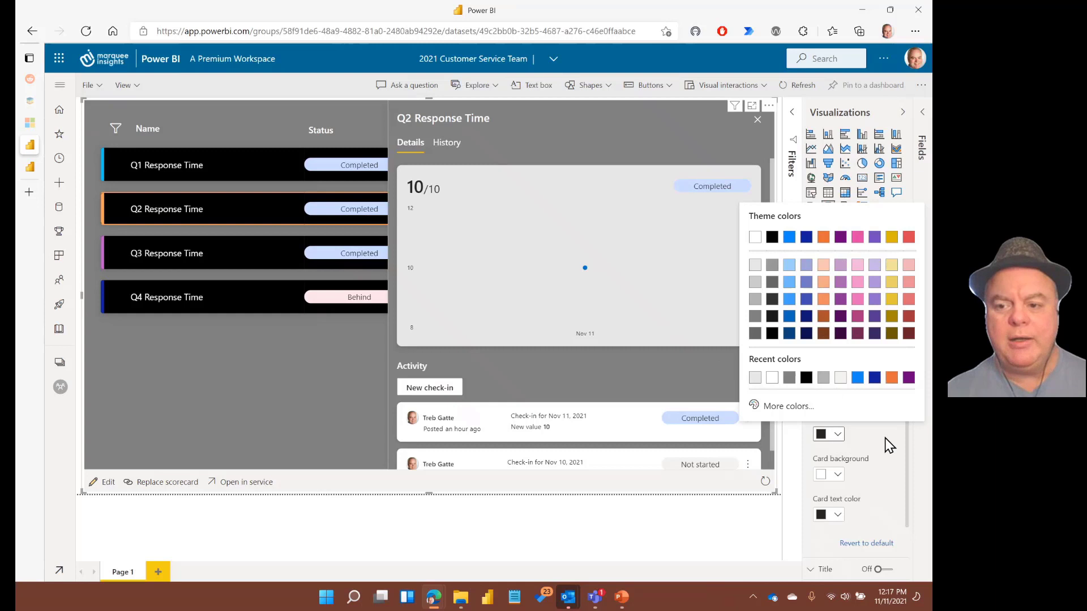
- Give the details pane cards a light gray background and blue text color
{"action": "left_click", "coordinate": [872, 430]}
{"action": "scroll", "coordinate": [860, 435], "scroll_direction": "down", "scroll_amount": 2}
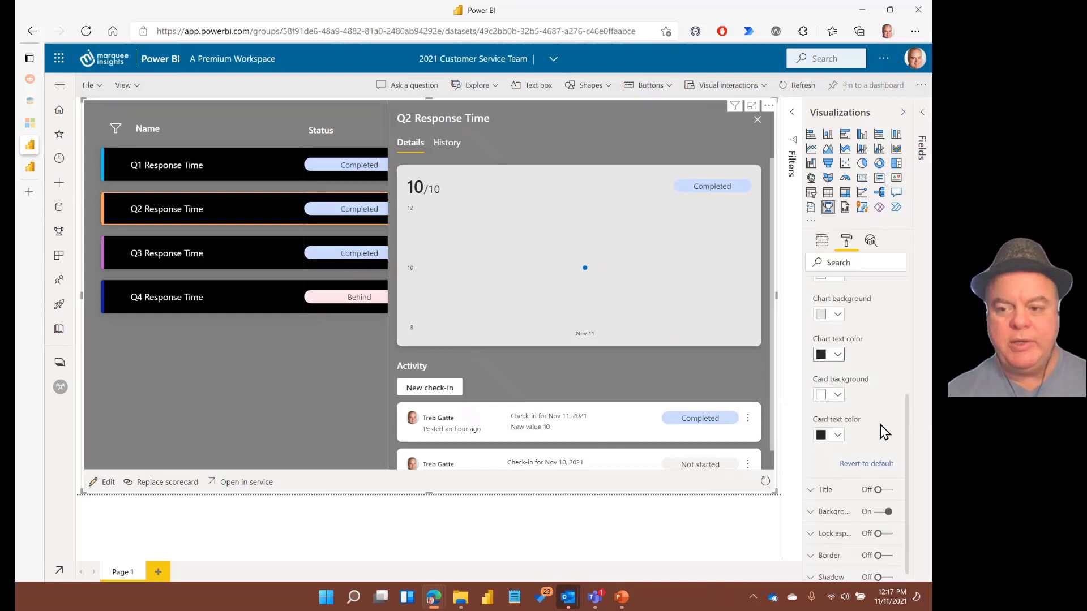
{"action": "left_click", "coordinate": [838, 394]}
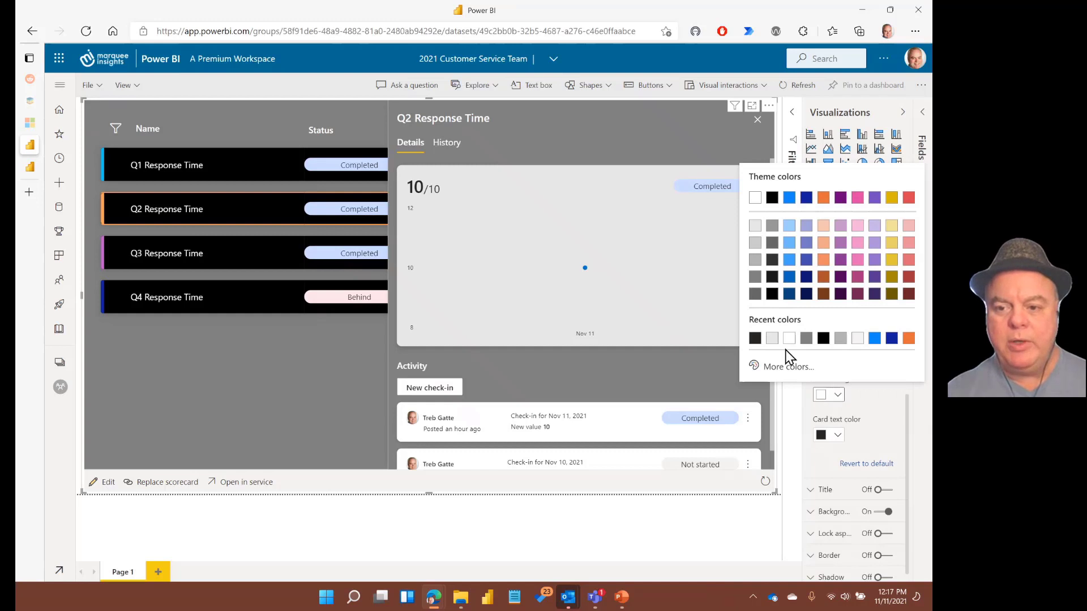
{"action": "left_click", "coordinate": [771, 339]}
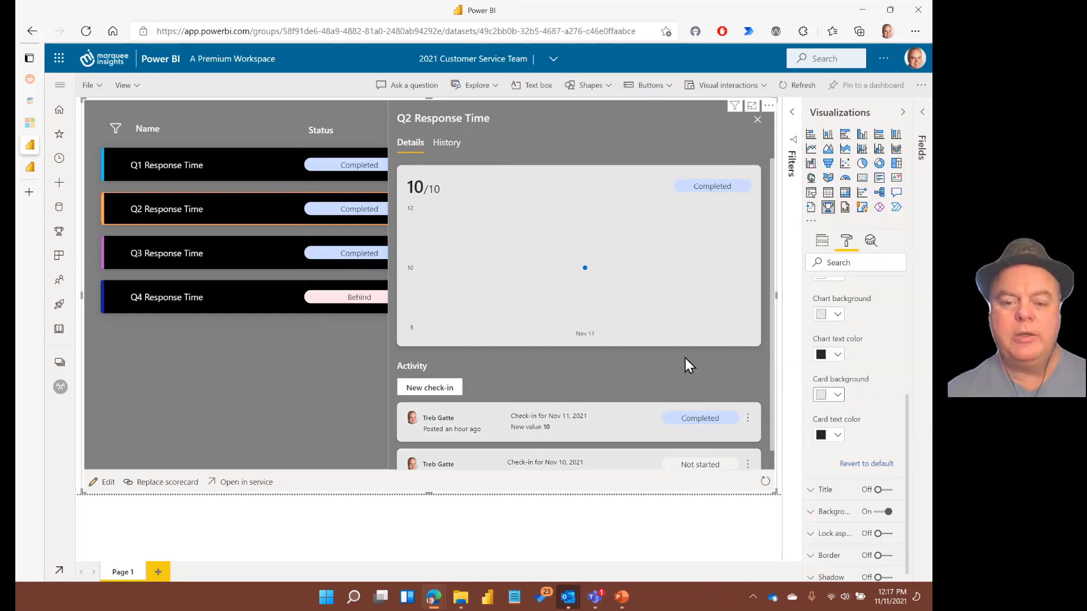
{"action": "scroll", "coordinate": [675, 359], "scroll_direction": "down", "scroll_amount": 1}
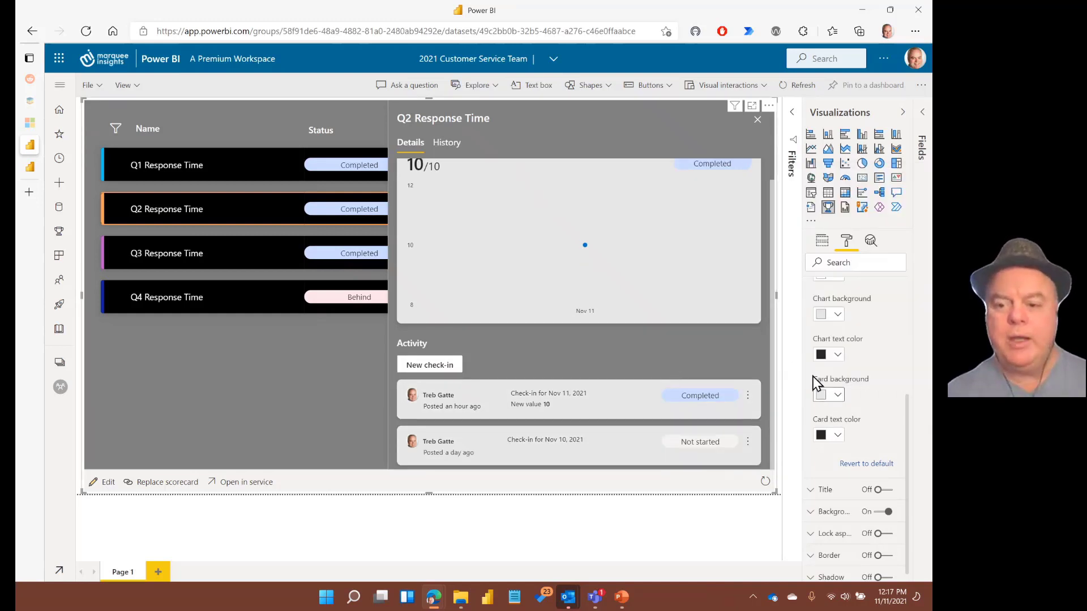
{"action": "scroll", "coordinate": [870, 440], "scroll_direction": "down", "scroll_amount": 1}
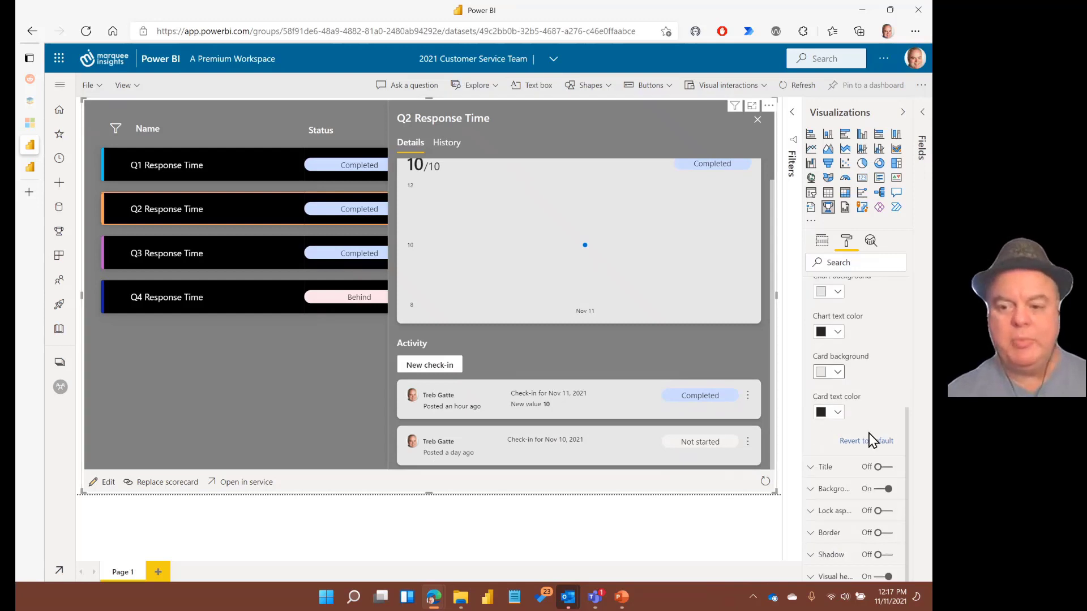
{"action": "left_click", "coordinate": [838, 420]}
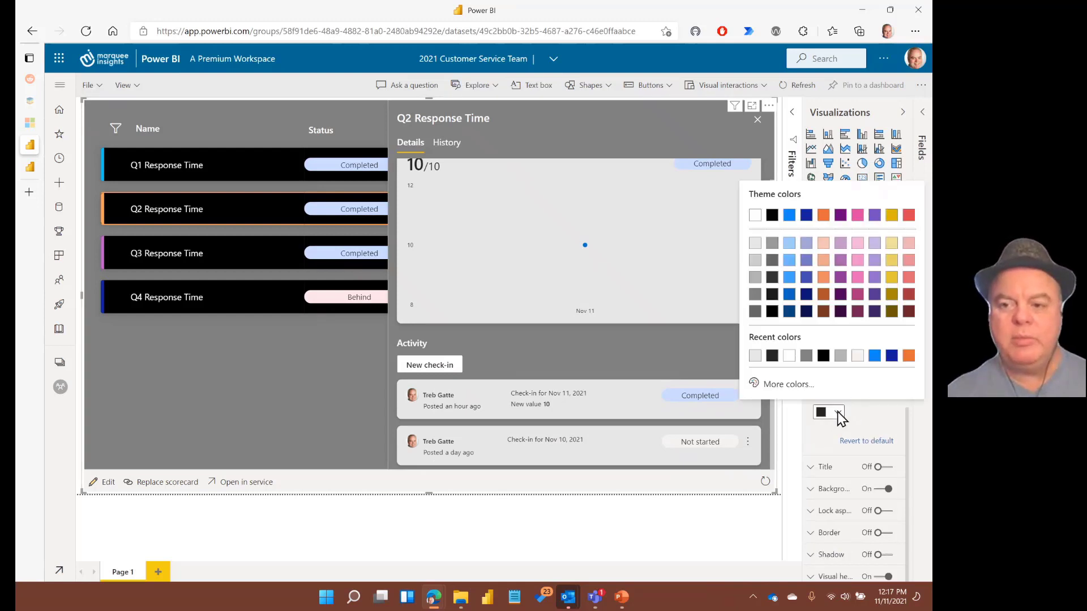
{"action": "left_click", "coordinate": [791, 227]}
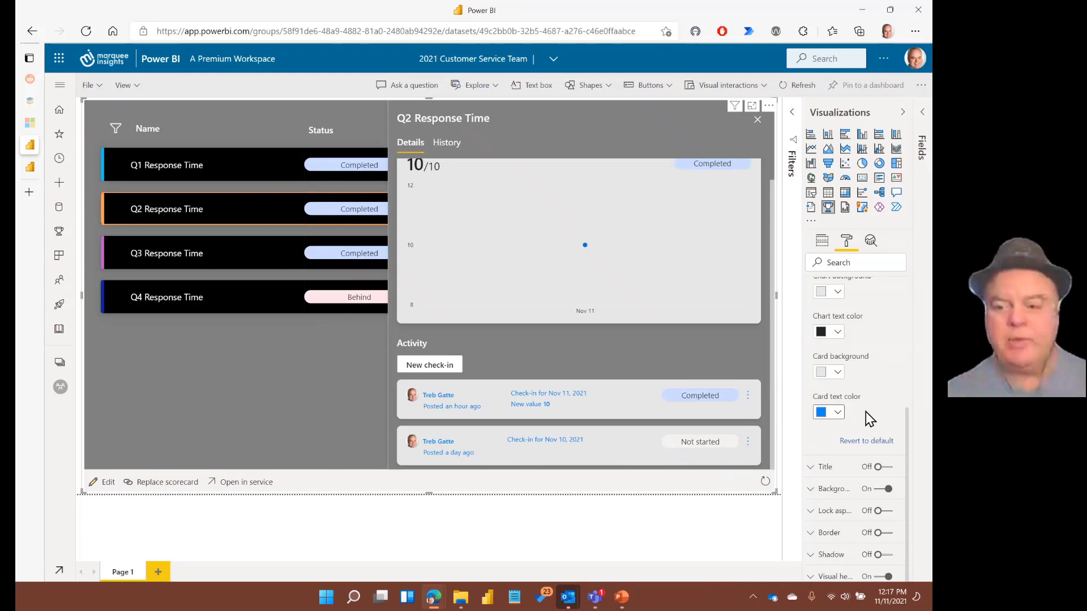
{"action": "scroll", "coordinate": [872, 346], "scroll_direction": "up", "scroll_amount": 1}
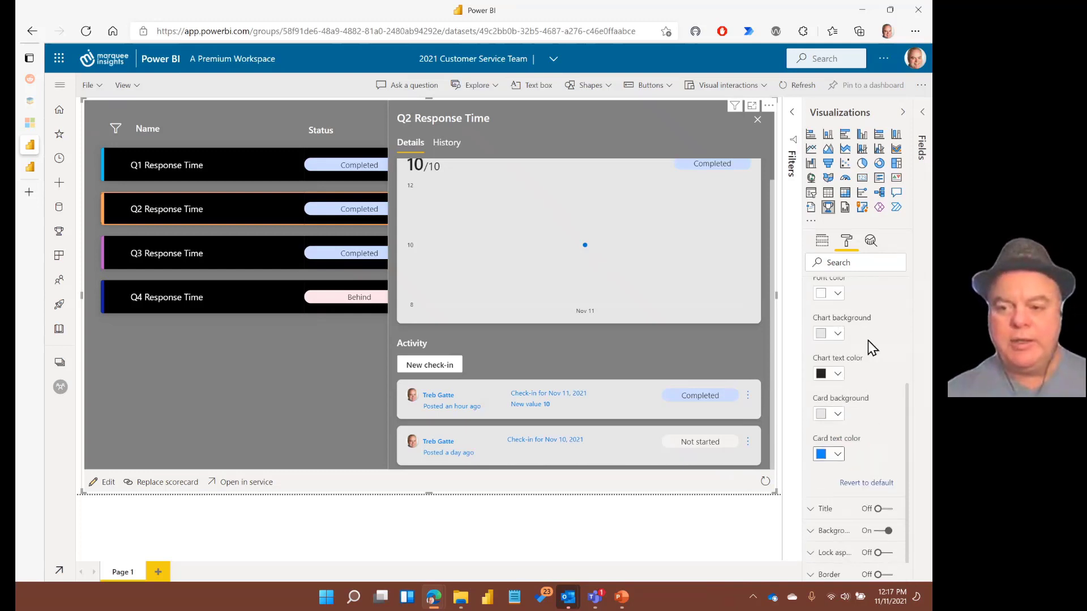
{"action": "scroll", "coordinate": [872, 346], "scroll_direction": "up", "scroll_amount": 2}
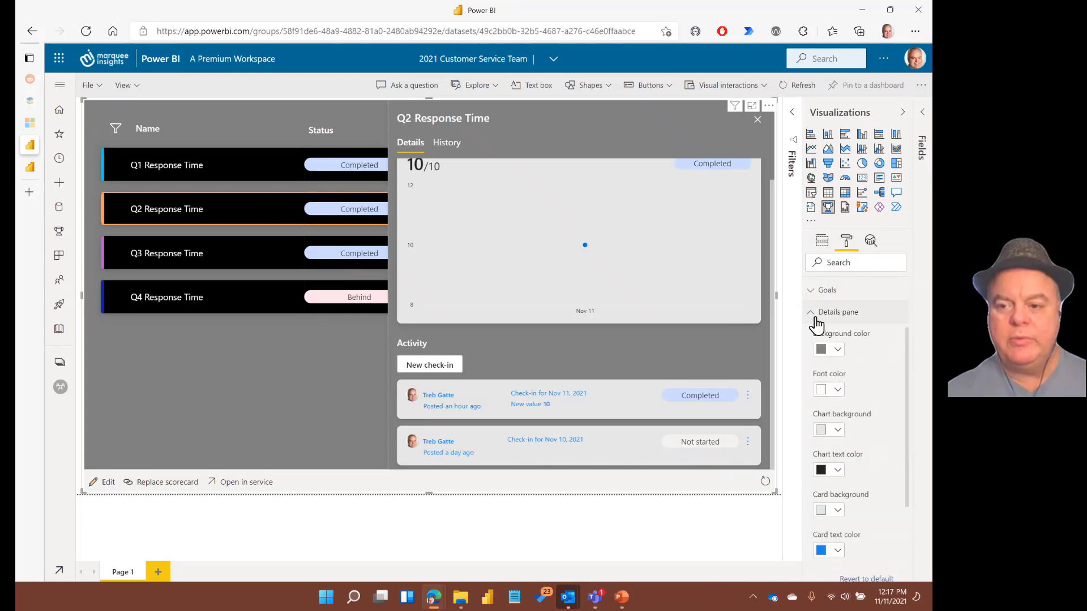
- Close the Q2 Response Time details pane and switch the Visual header off
{"action": "left_click", "coordinate": [816, 317]}
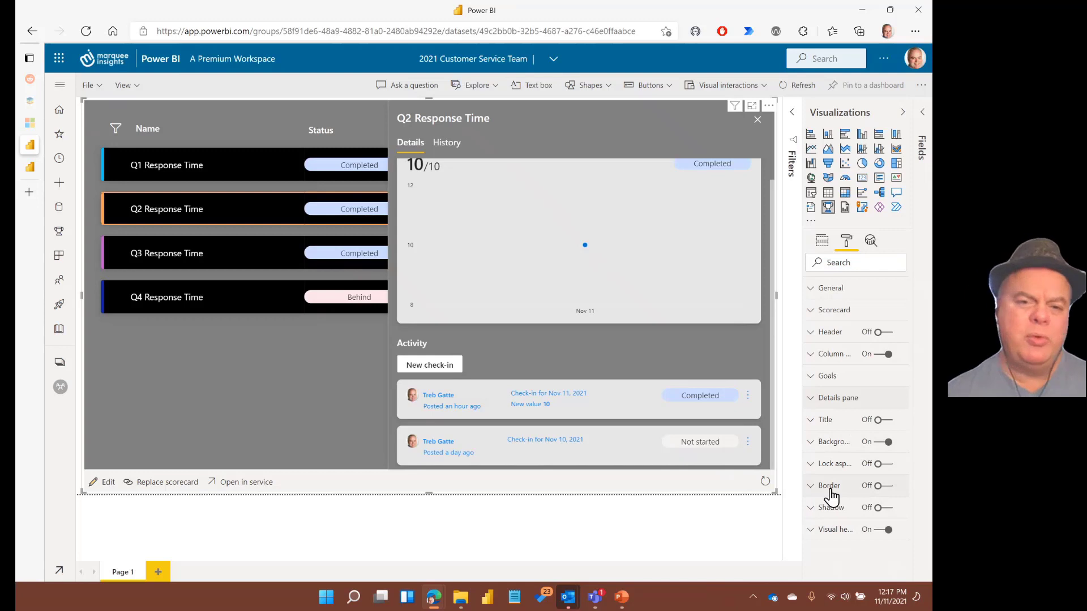
{"action": "left_click", "coordinate": [830, 486]}
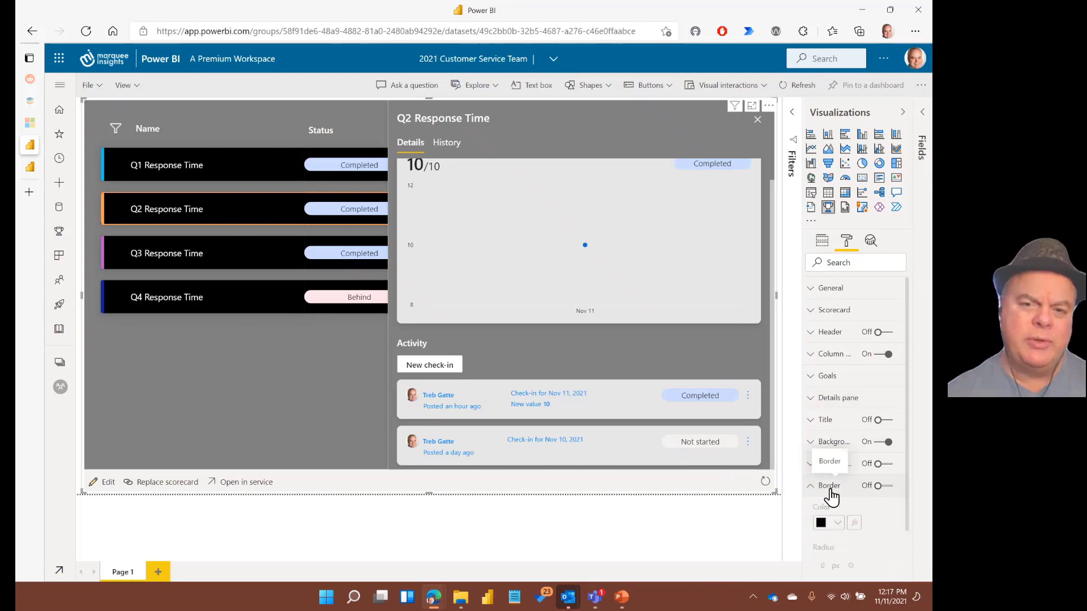
{"action": "left_click", "coordinate": [757, 120]}
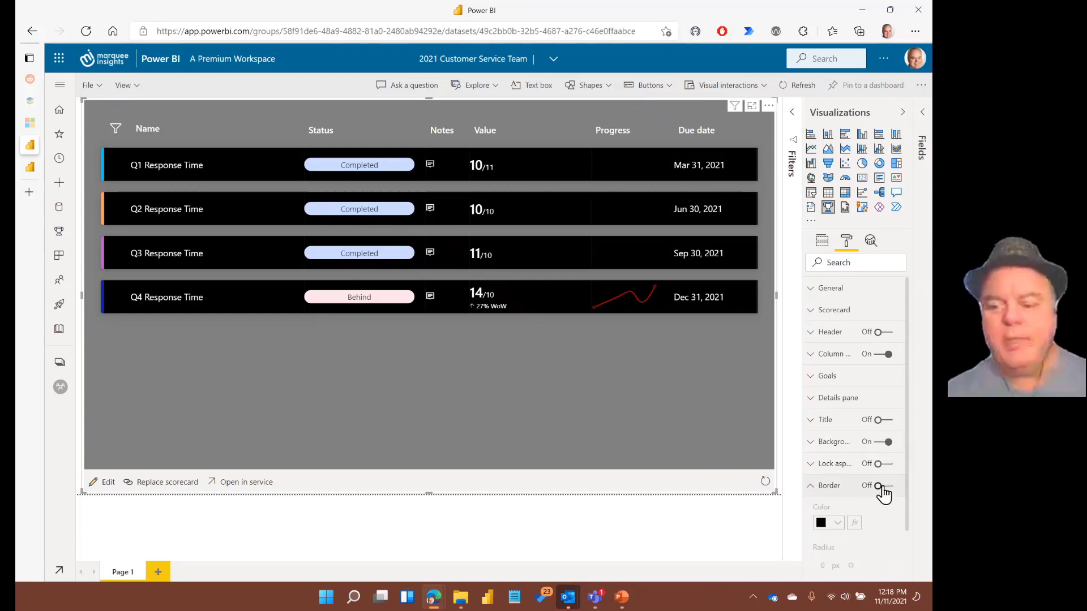
{"action": "scroll", "coordinate": [821, 498], "scroll_direction": "down", "scroll_amount": 1}
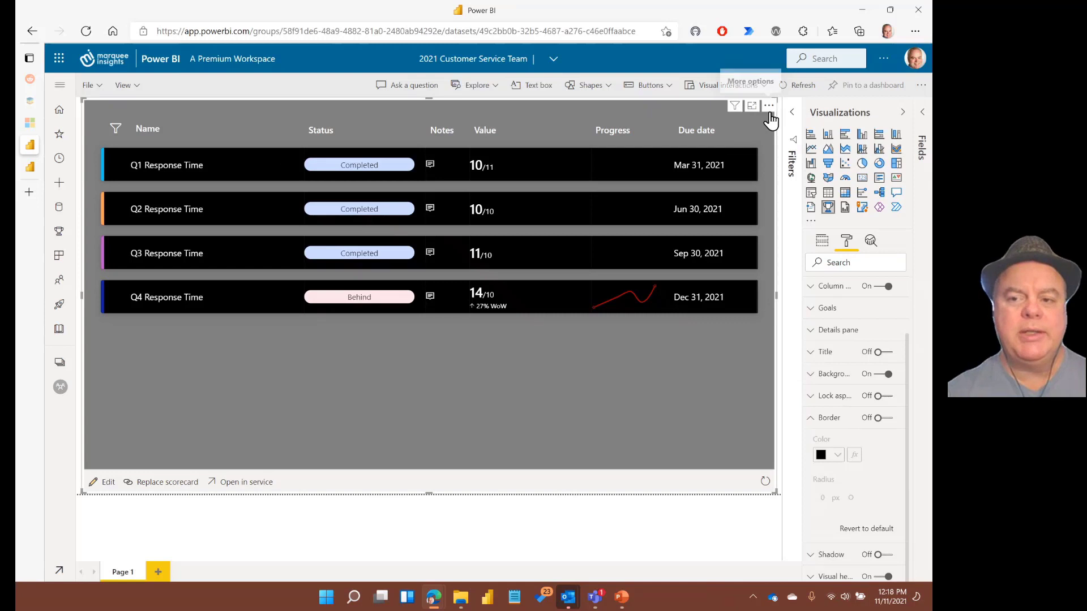
{"action": "left_click", "coordinate": [885, 578]}
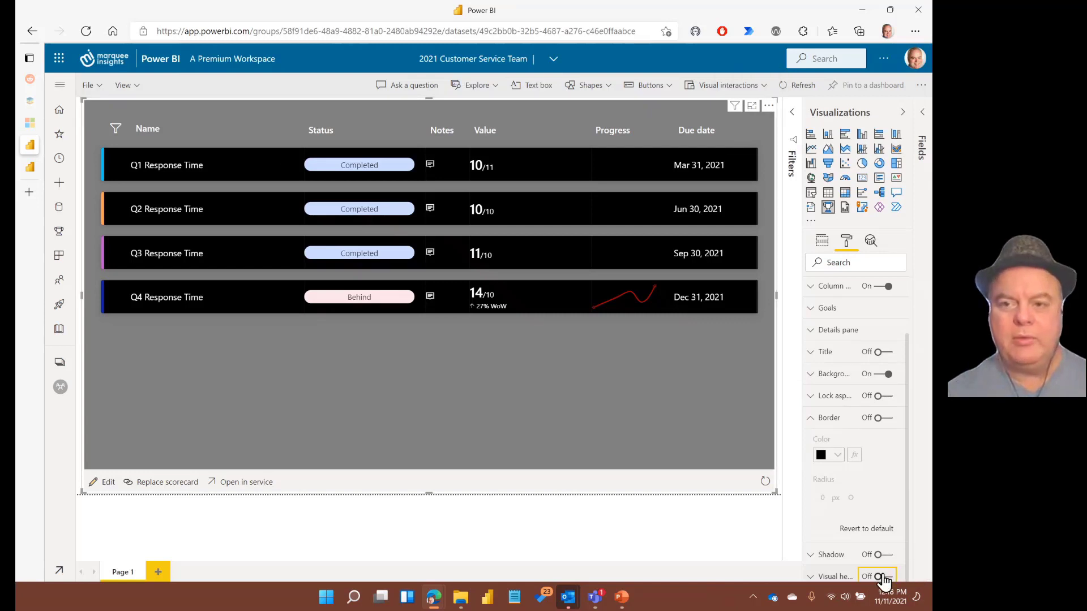